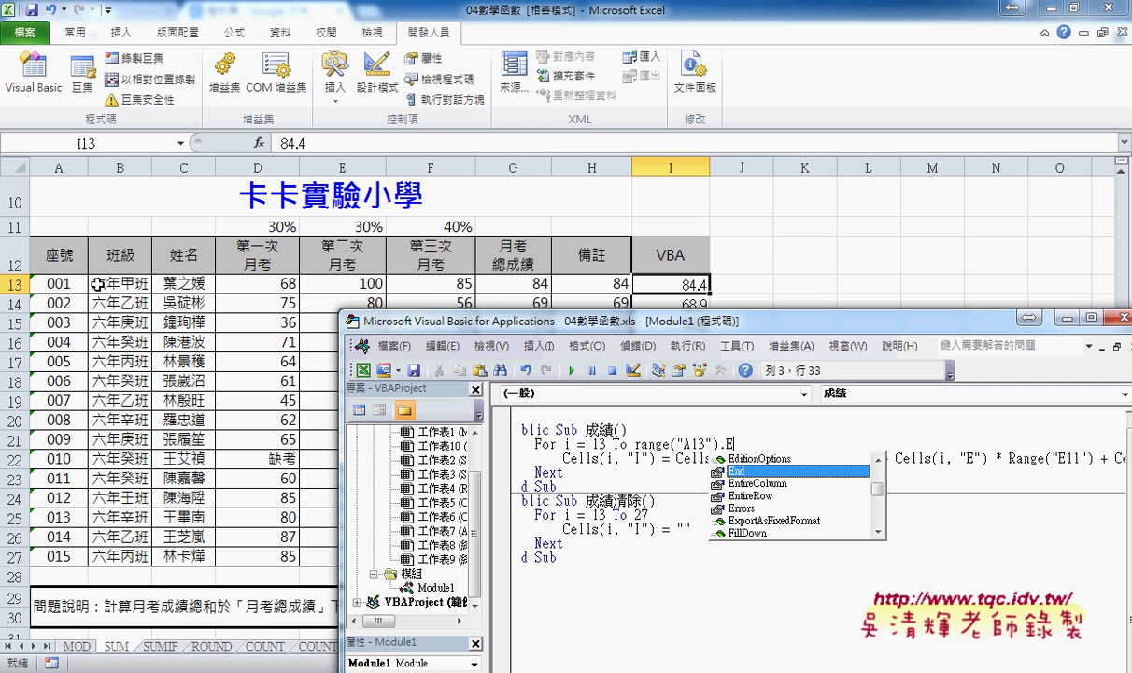
- Complete the For loop's upper bound as range("A13").End(xlDown).row, picking End and xlDown from IntelliSense
{"action": "double_click", "coordinate": [752, 471]}
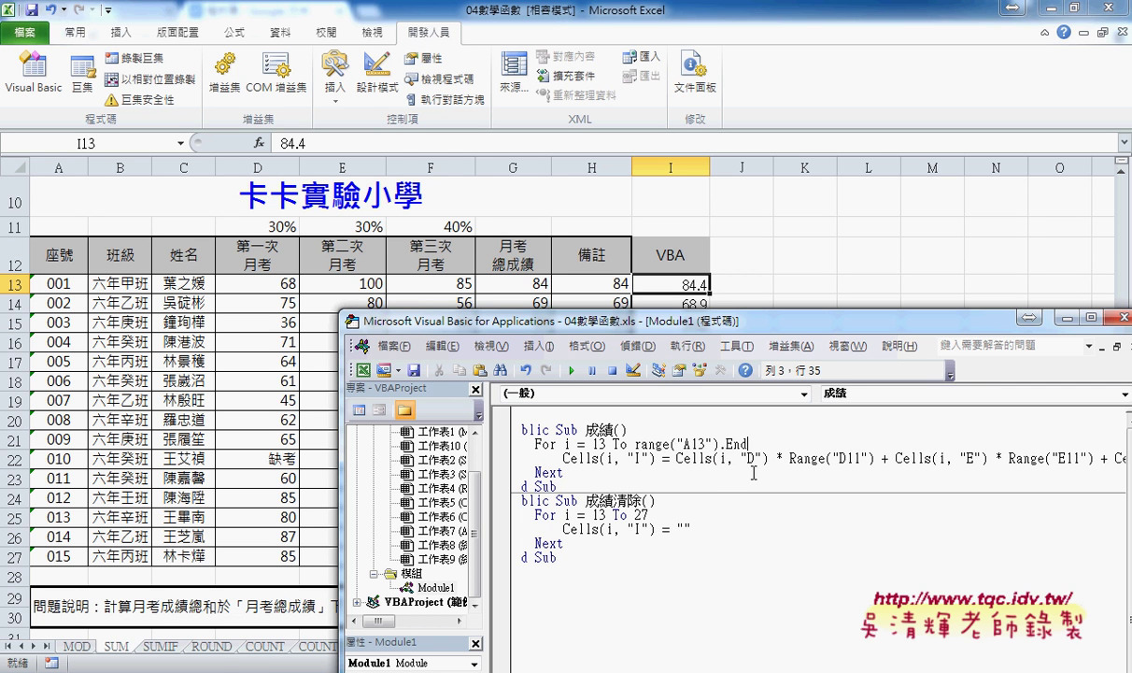
{"action": "type", "text": "("}
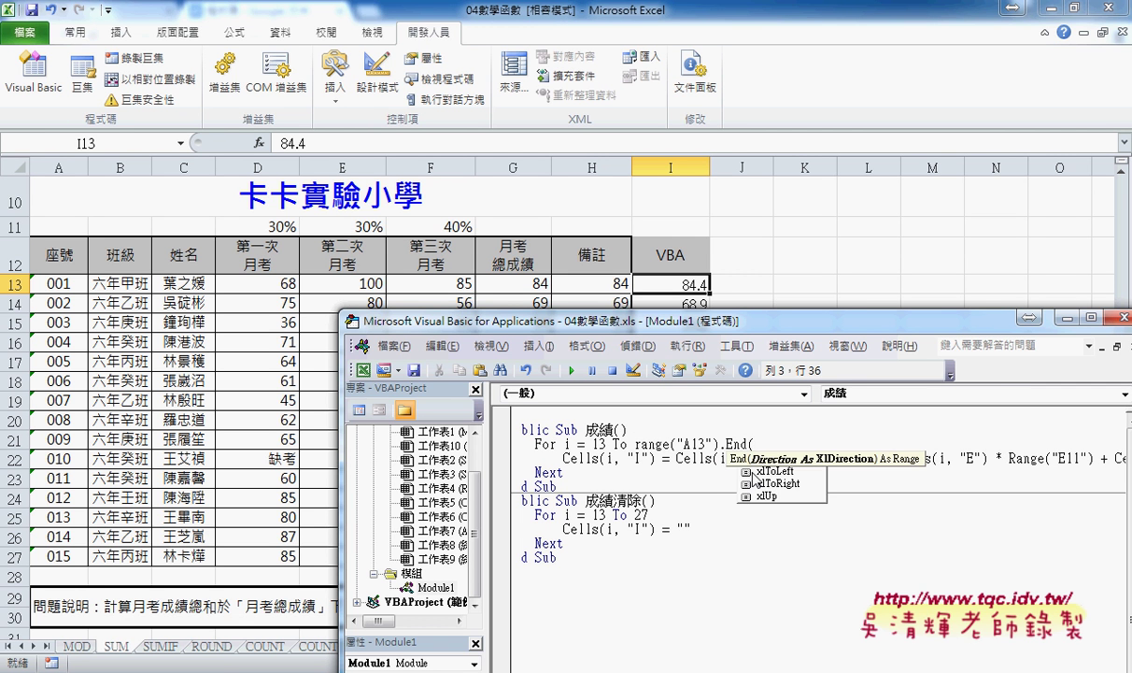
{"action": "key", "text": "Down"}
{"action": "key", "text": "Down"}
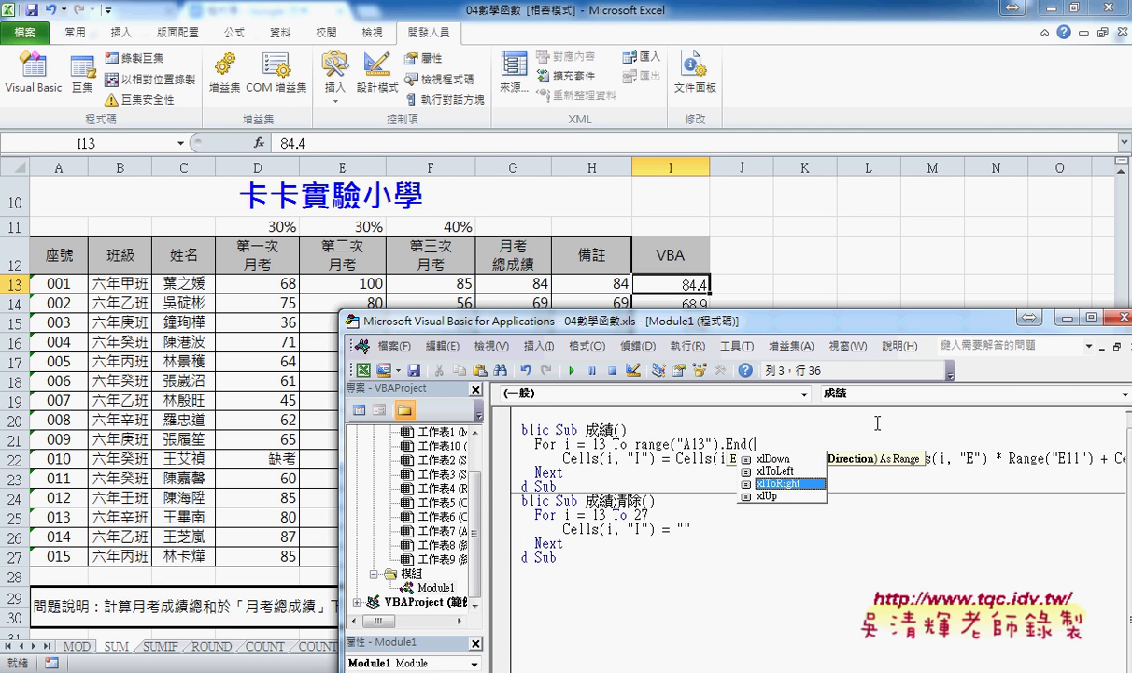
{"action": "key", "text": "Up"}
{"action": "key", "text": "Up"}
{"action": "key", "text": "space"}
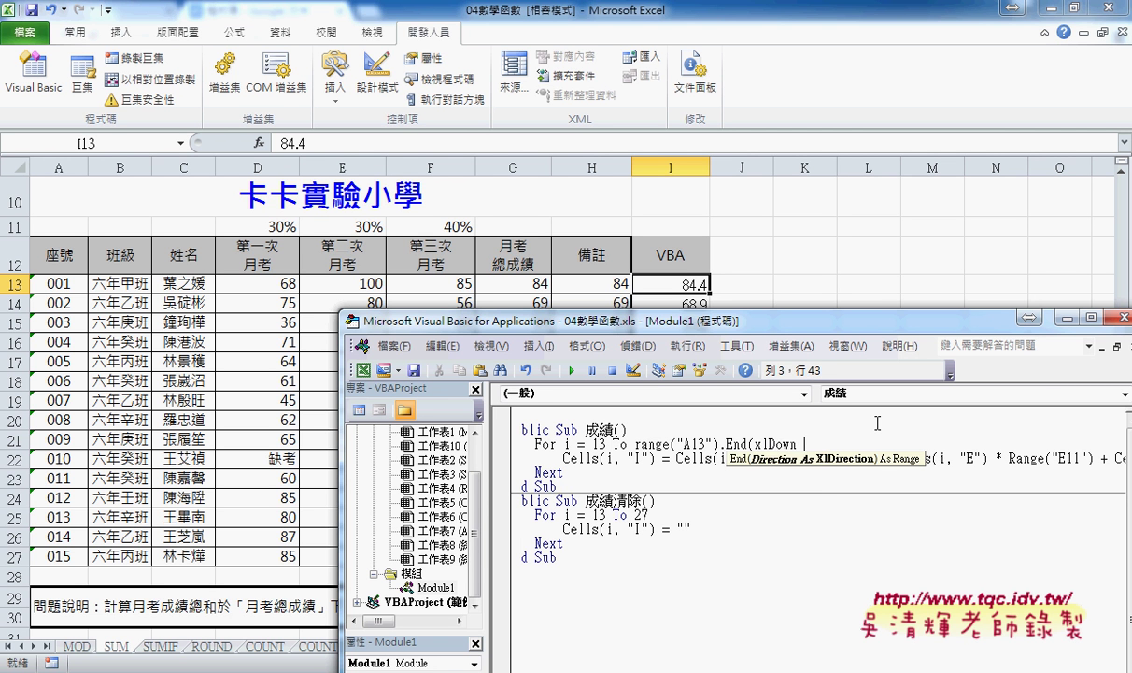
{"action": "key", "text": "BackSpace"}
{"action": "type", "text": ")"}
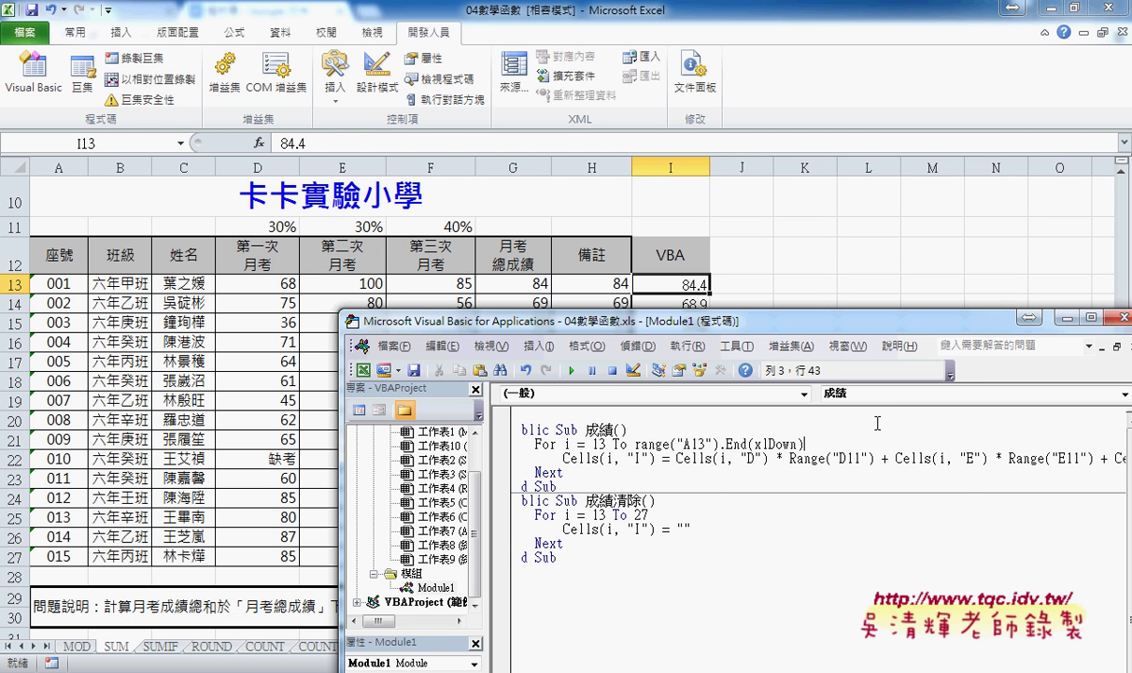
{"action": "type", "text": "."}
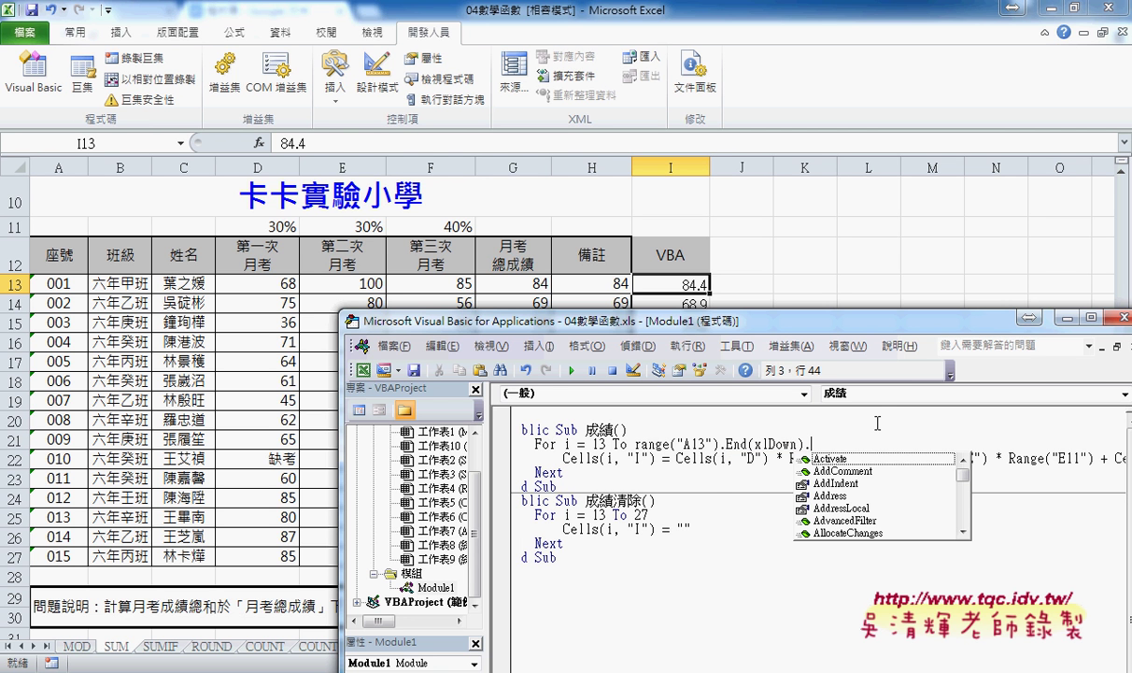
{"action": "type", "text": "r"}
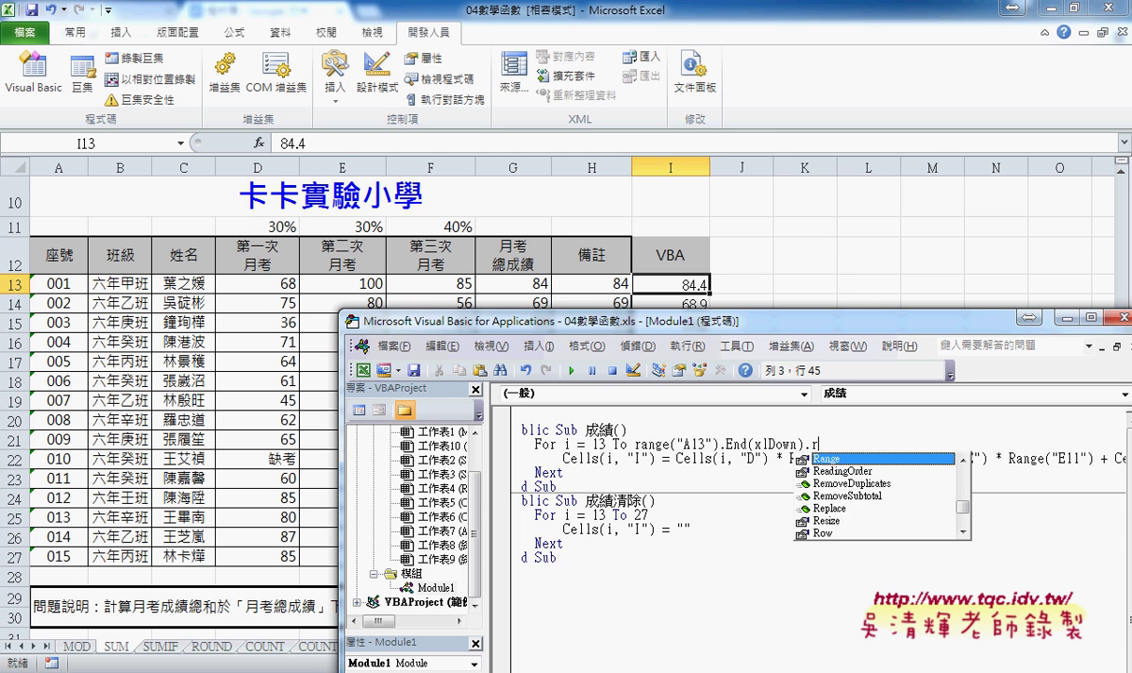
{"action": "type", "text": "ow"}
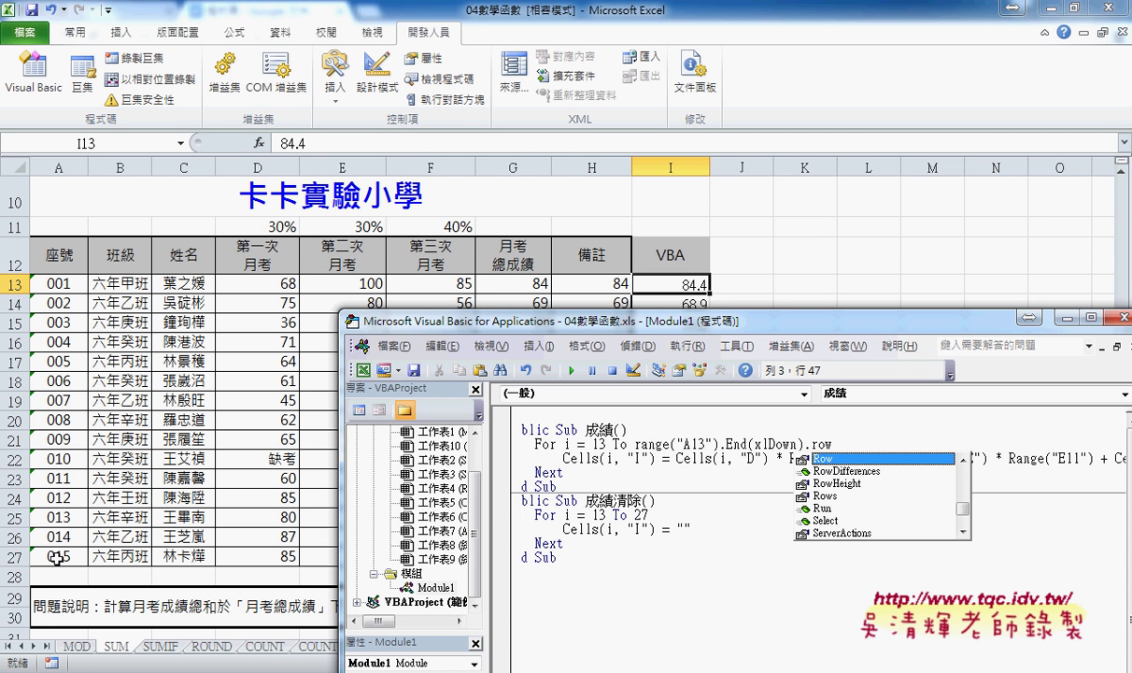
{"action": "double_click", "coordinate": [809, 445]}
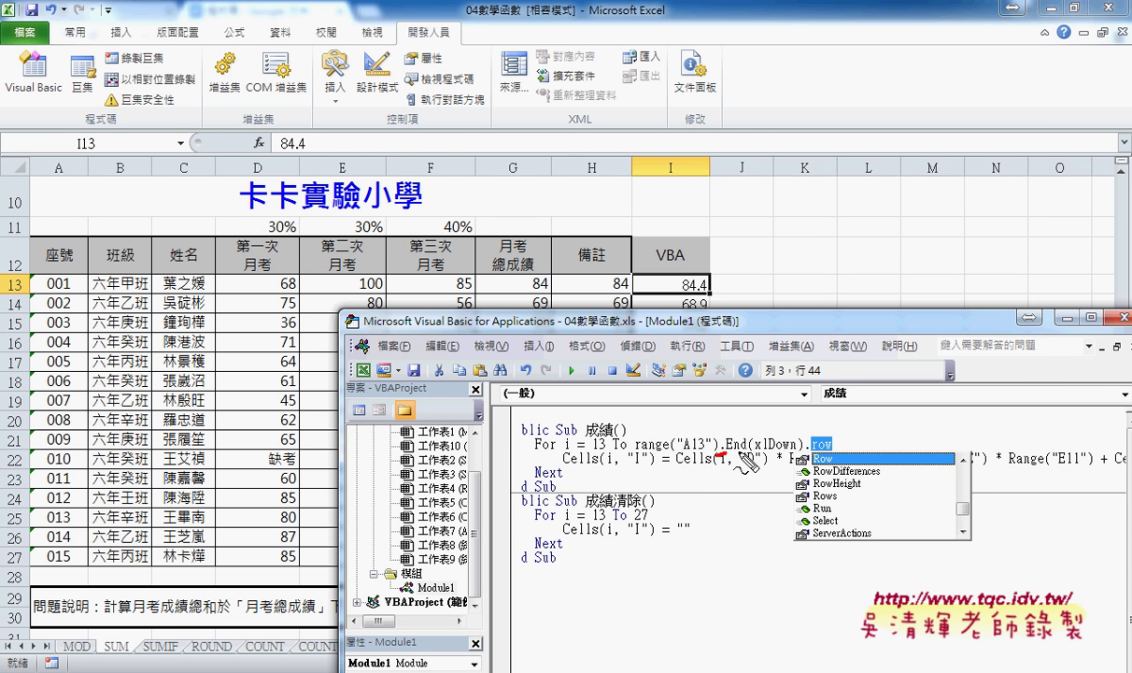
{"action": "left_click_drag", "start_coordinate": [725, 454], "coordinate": [785, 449]}
{"action": "left_click_drag", "start_coordinate": [798, 457], "coordinate": [827, 457]}
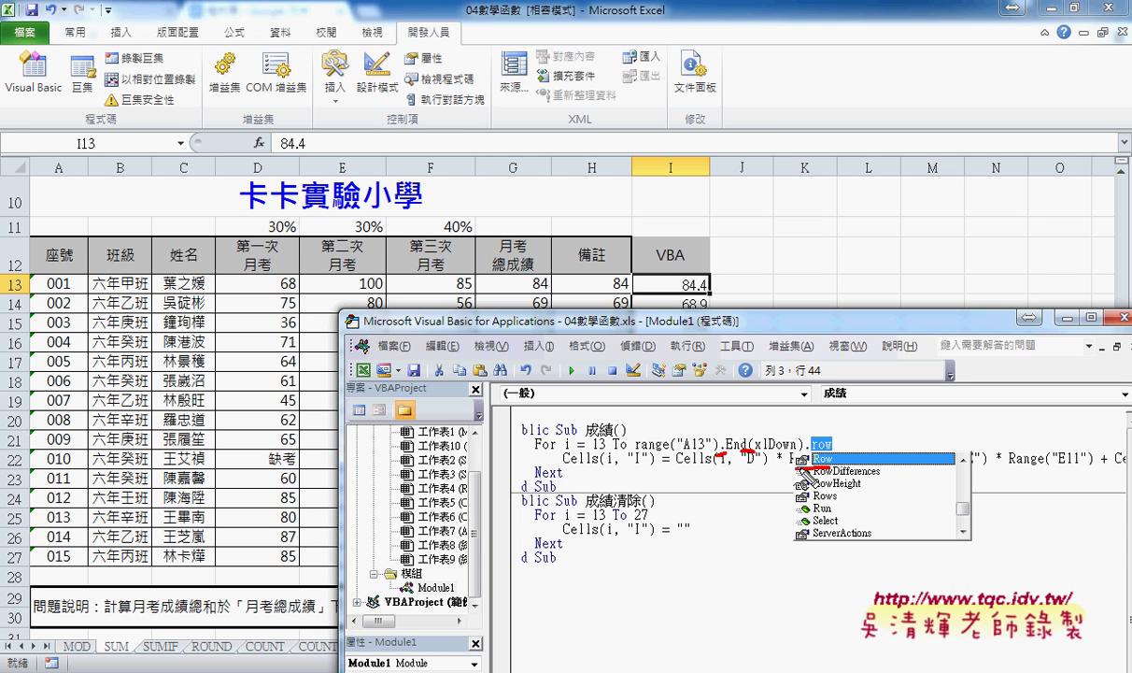
{"action": "left_click_drag", "start_coordinate": [796, 448], "coordinate": [834, 467]}
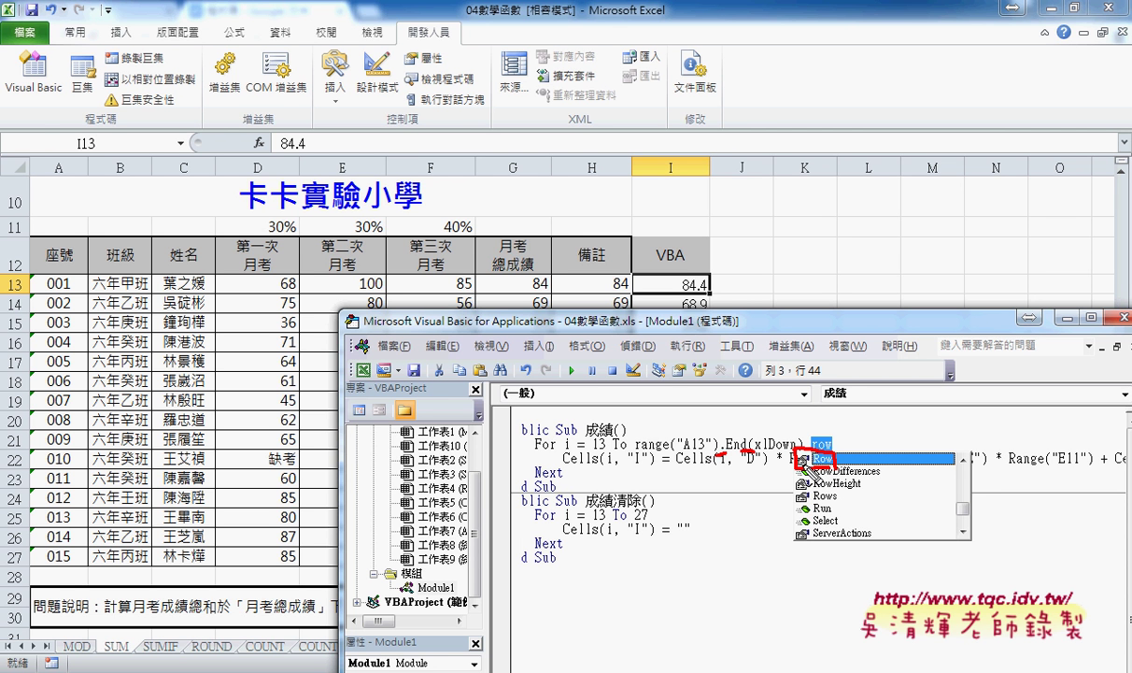
{"action": "left_click_drag", "start_coordinate": [800, 516], "coordinate": [813, 515]}
- Circle student 015 in row 27 and both procedures, then accept Row after End(xlDown)
{"action": "left_click_drag", "start_coordinate": [74, 560], "coordinate": [83, 568]}
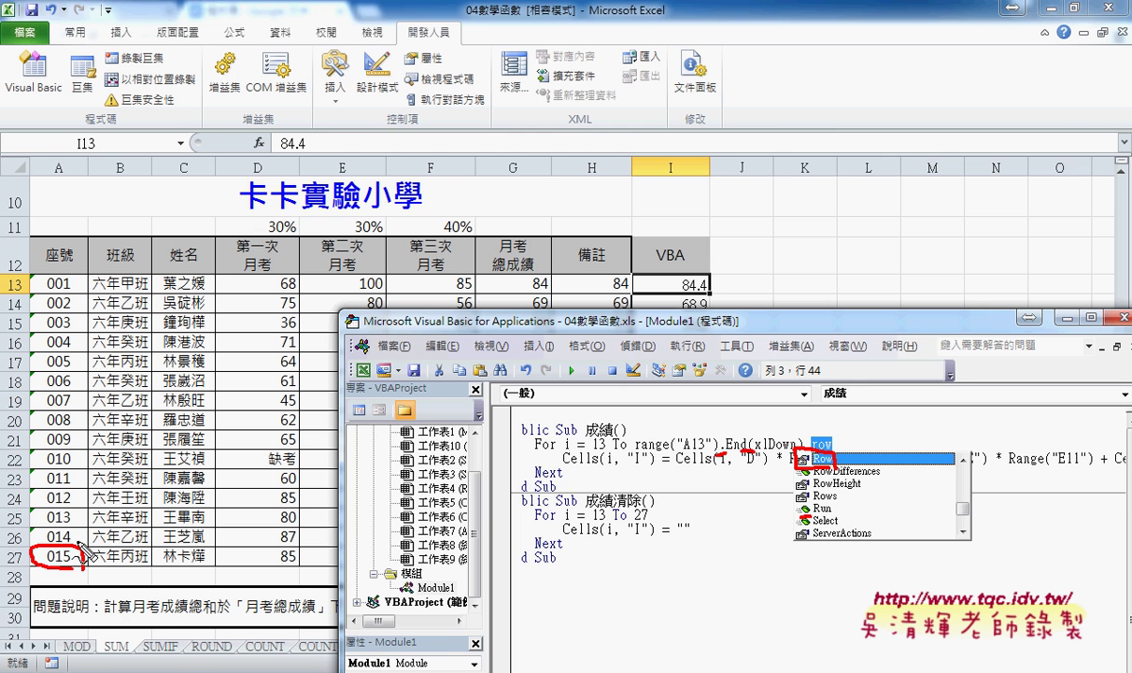
{"action": "left_click_drag", "start_coordinate": [20, 555], "coordinate": [7, 572]}
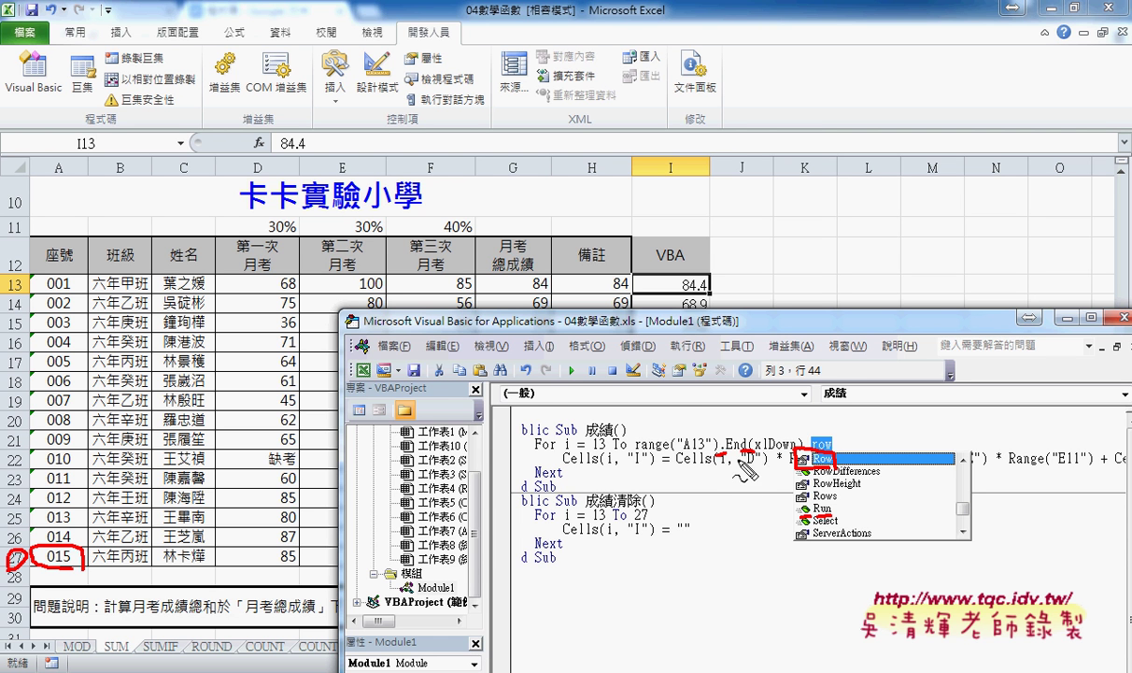
{"action": "left_click_drag", "start_coordinate": [587, 616], "coordinate": [546, 612]}
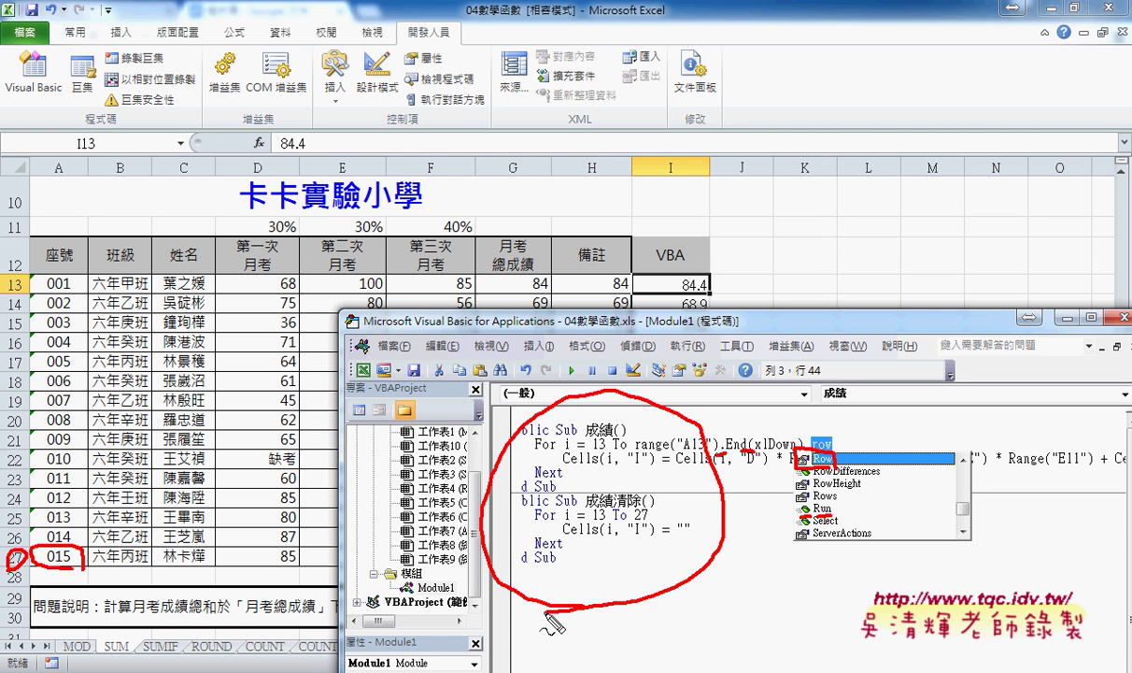
{"action": "key", "text": "Escape"}
{"action": "key", "text": "Tab"}
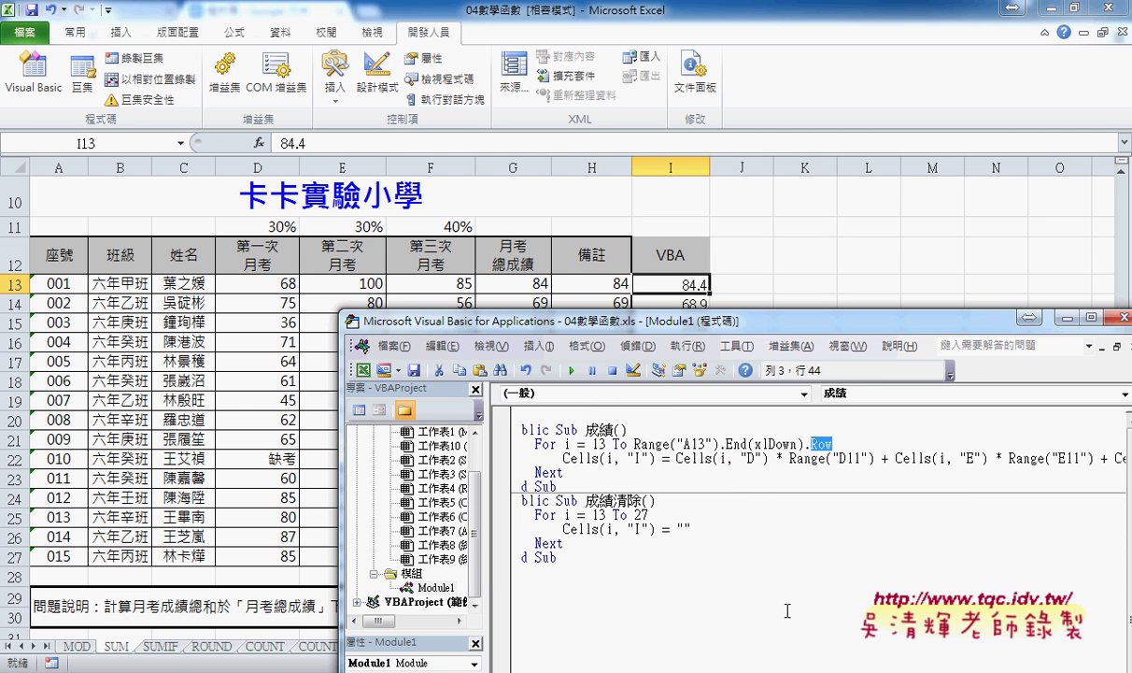
- Finish the Row edit, move the code editor aside, and enter the header 自訂函數 in J12
{"action": "left_click", "coordinate": [549, 444]}
{"action": "left_click", "coordinate": [577, 528]}
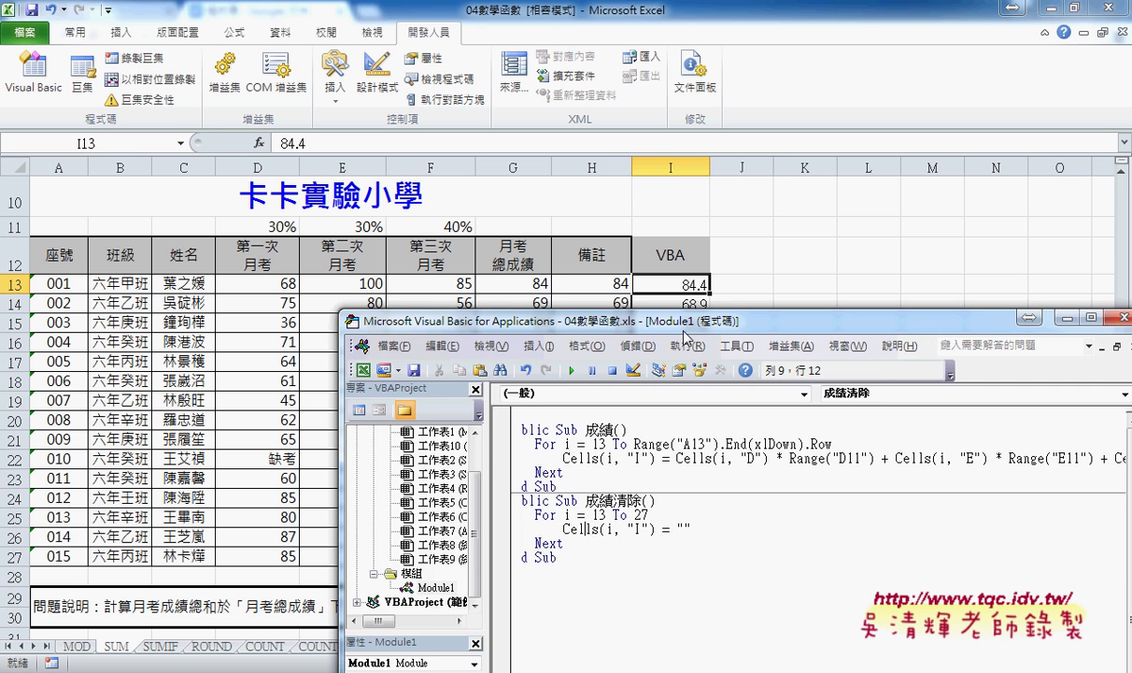
{"action": "left_click_drag", "start_coordinate": [686, 327], "coordinate": [766, 366]}
{"action": "left_click", "coordinate": [759, 268]}
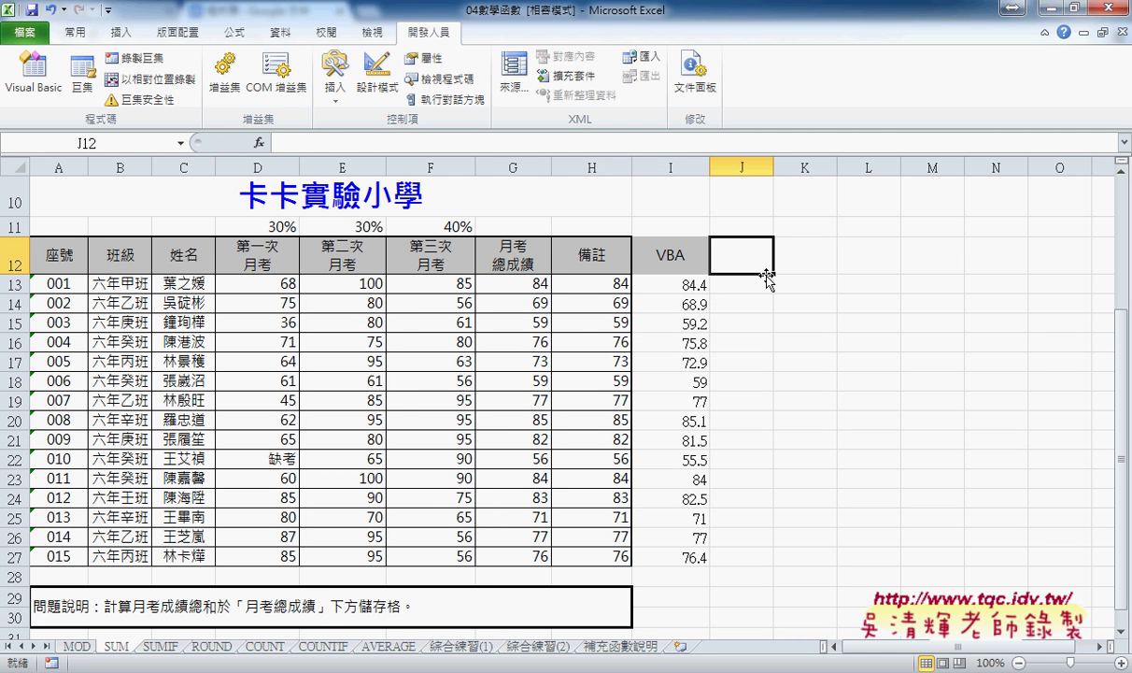
{"action": "type", "text": "自"}
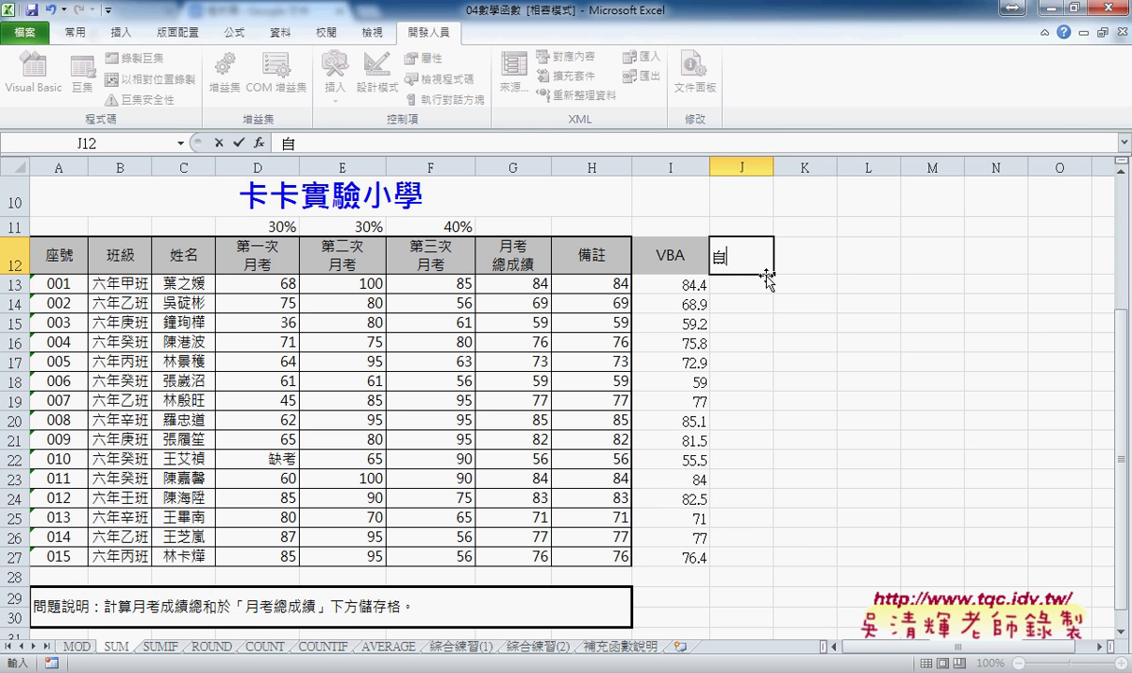
{"action": "type", "text": "訂韓ㄕㄨ"}
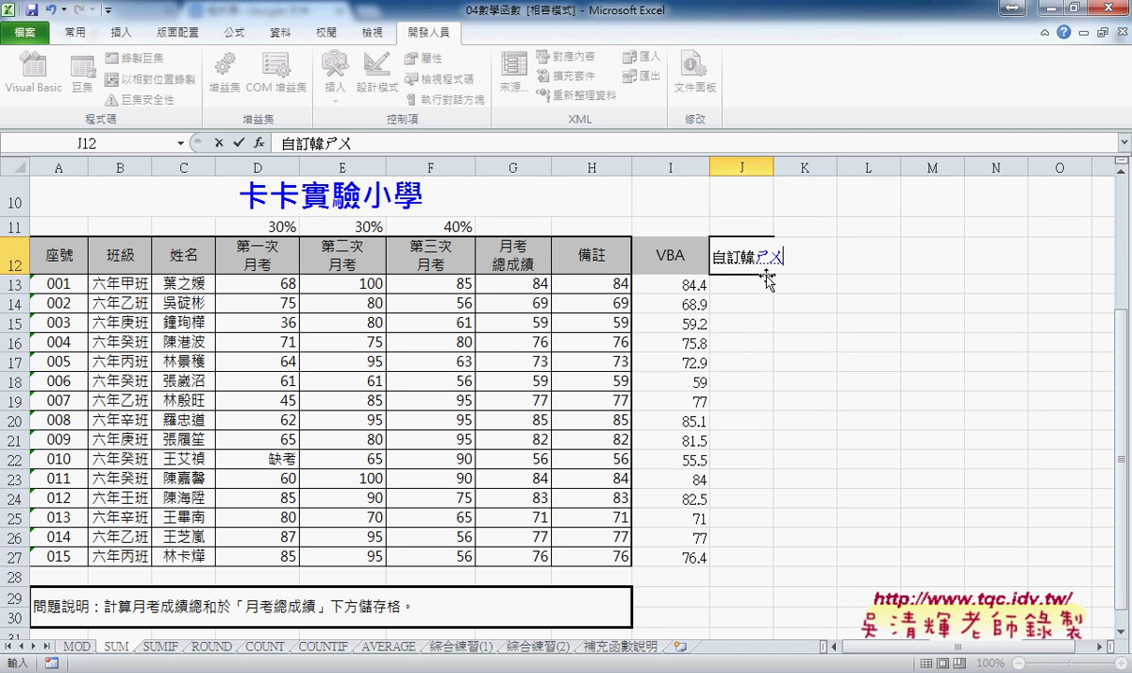
{"action": "type", "text": "函數"}
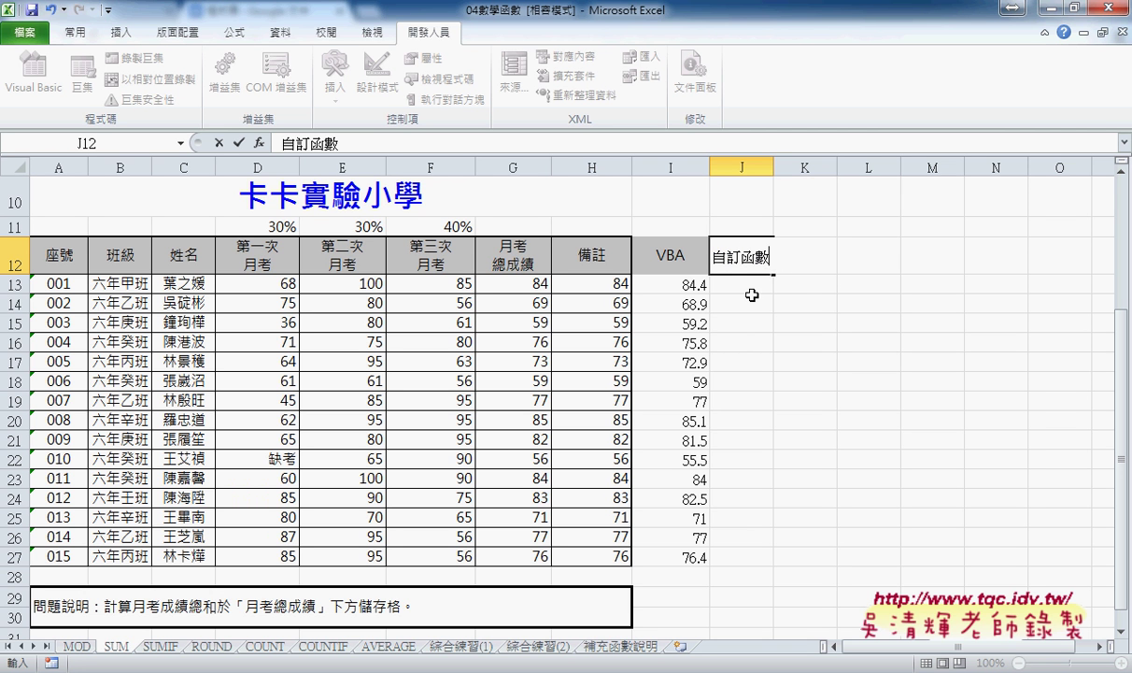
{"action": "left_click", "coordinate": [752, 295]}
- Select J13, open Insert Function and browse the function category list
{"action": "left_click", "coordinate": [747, 284]}
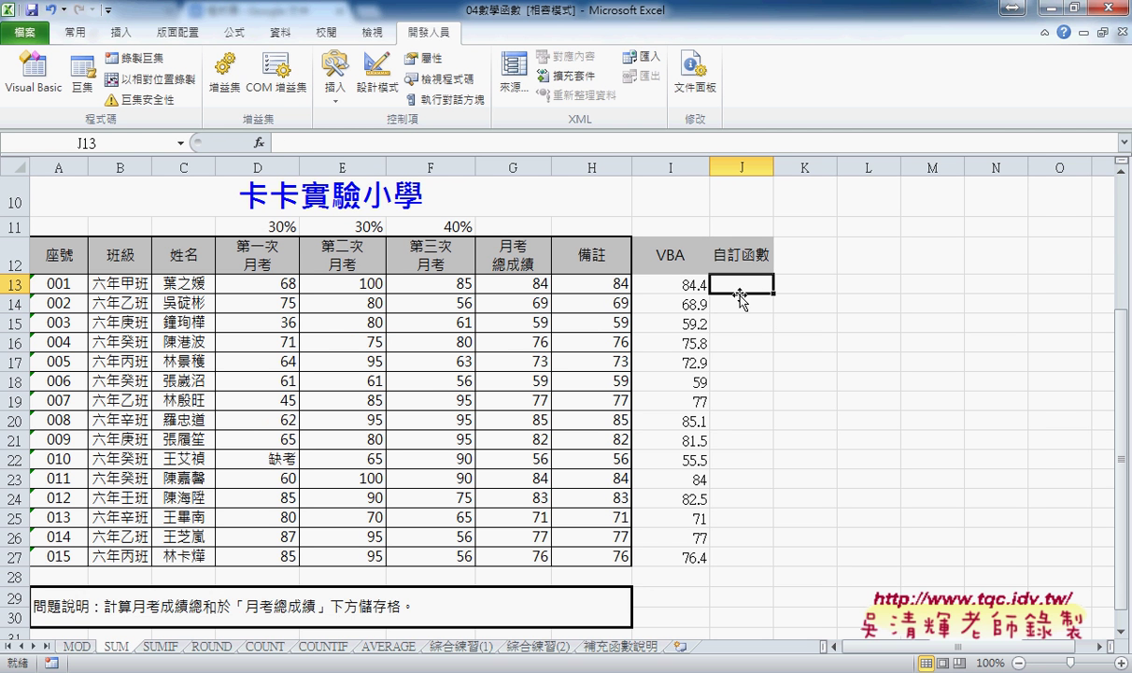
{"action": "left_click", "coordinate": [261, 143]}
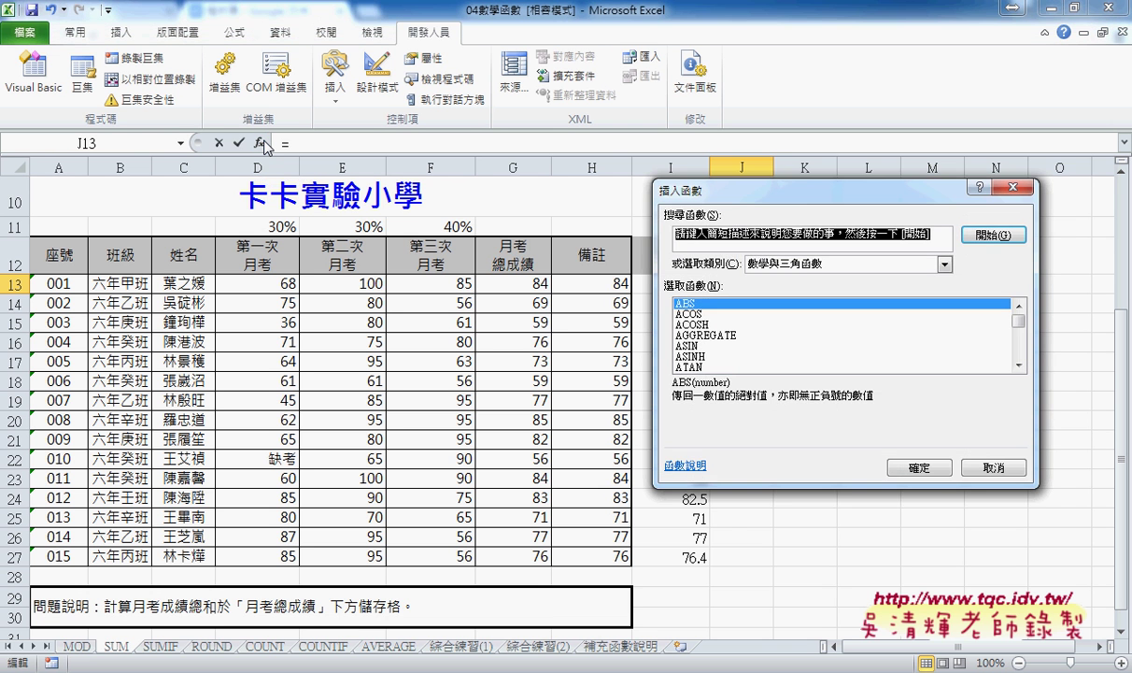
{"action": "left_click", "coordinate": [794, 263]}
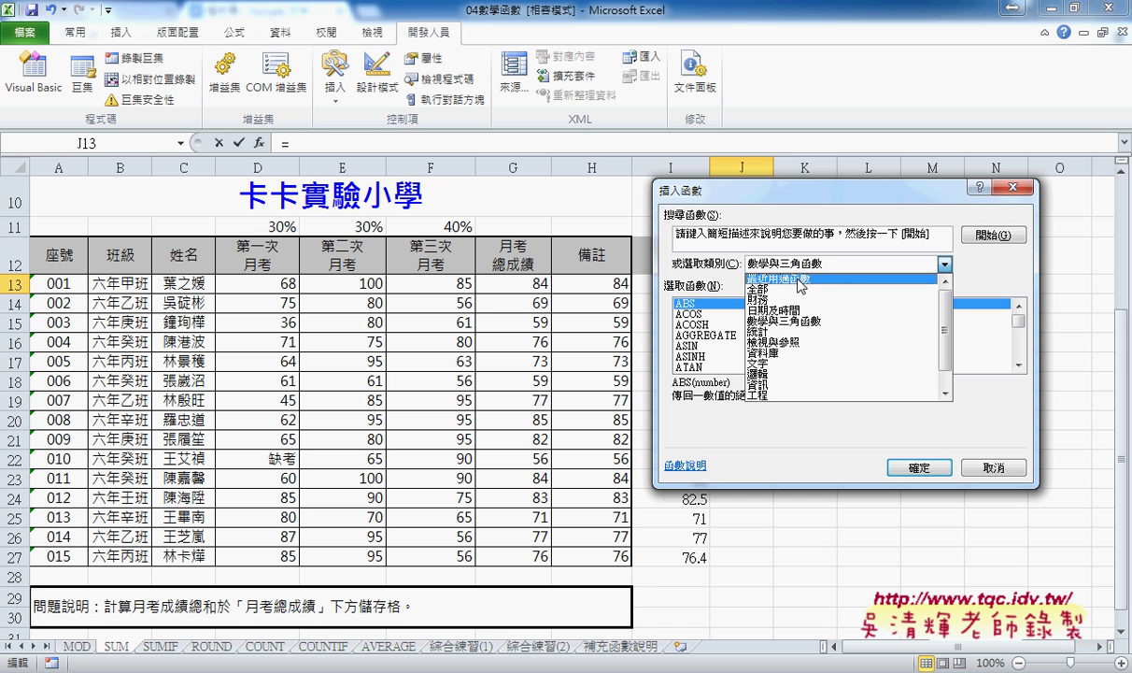
{"action": "scroll", "coordinate": [951, 338], "scroll_direction": "down", "scroll_amount": 1}
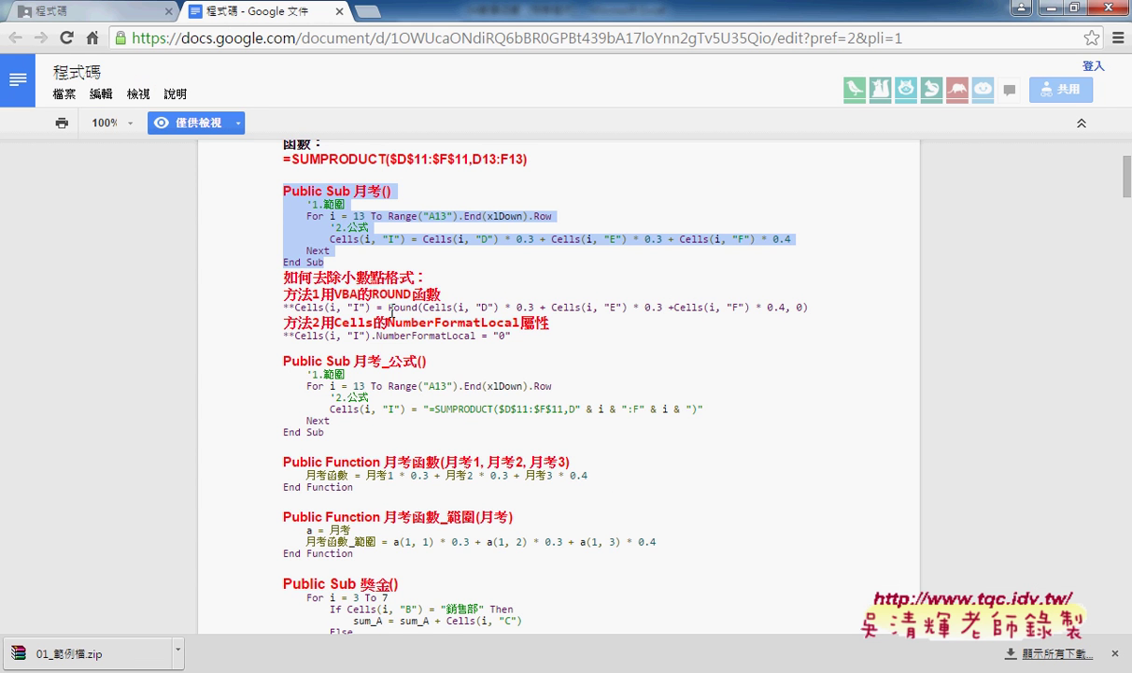
- Select the Public Function 月考函數 code in the 程式碼 notes and return to Excel
{"action": "left_click", "coordinate": [483, 464]}
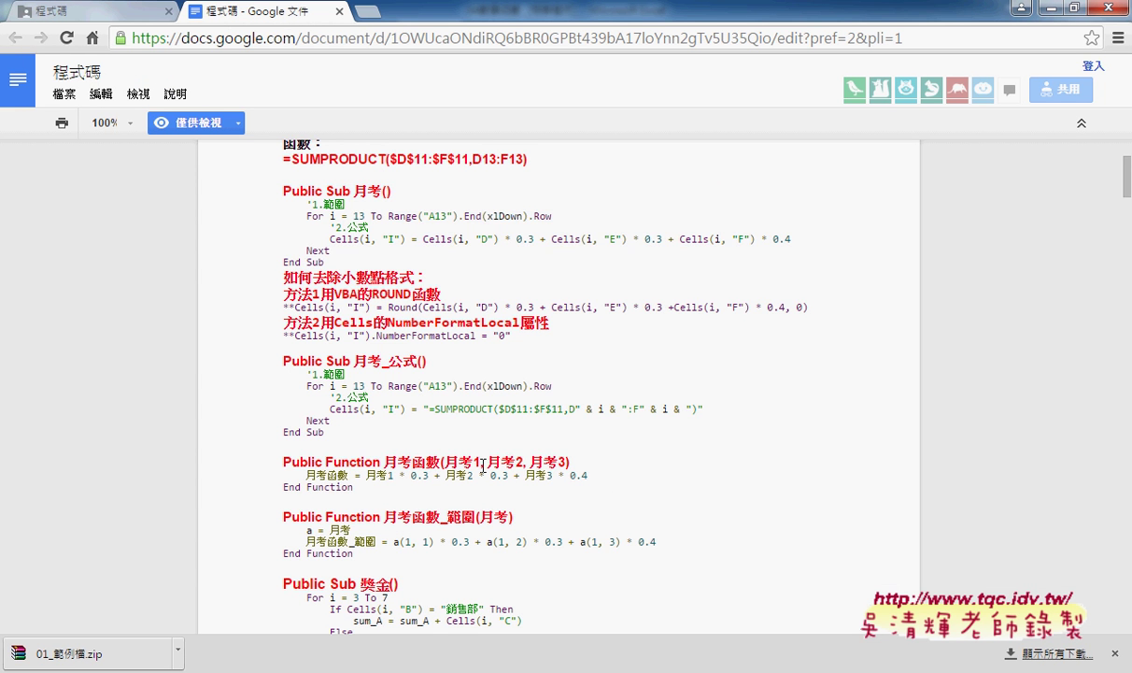
{"action": "scroll", "coordinate": [483, 464], "scroll_direction": "down", "scroll_amount": 2}
{"action": "left_click_drag", "start_coordinate": [353, 309], "coordinate": [267, 284]}
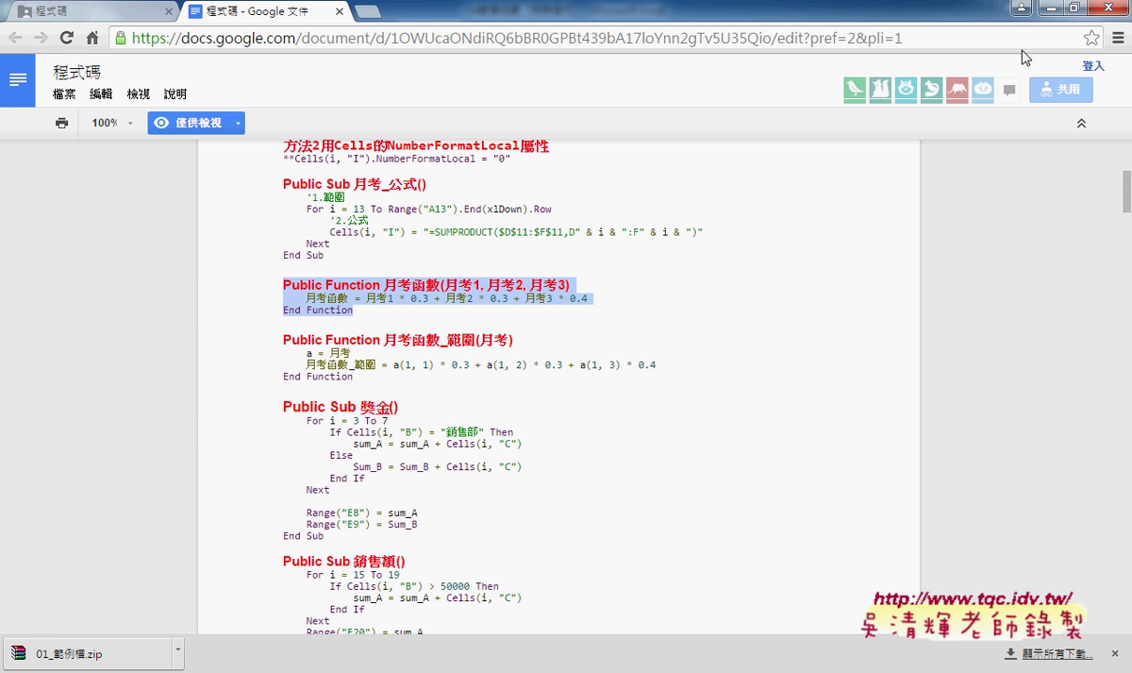
{"action": "left_click", "coordinate": [1022, 9]}
- Paste the 月考函數 function below the existing procedures in Module1
{"action": "left_click", "coordinate": [34, 75]}
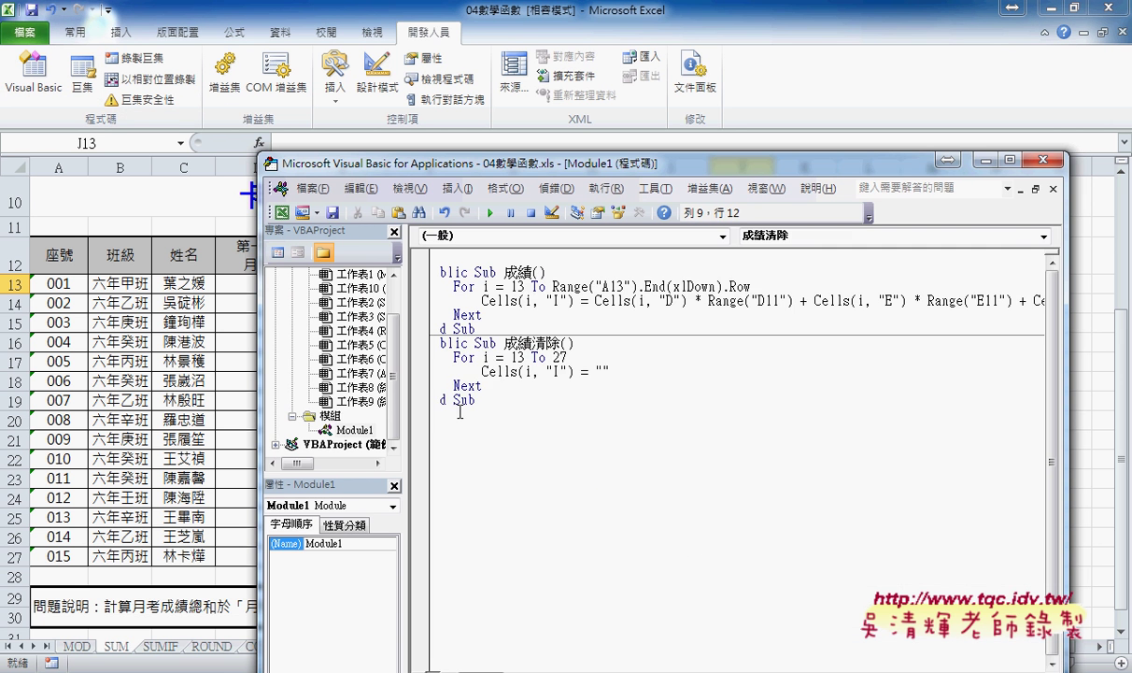
{"action": "left_click", "coordinate": [458, 420]}
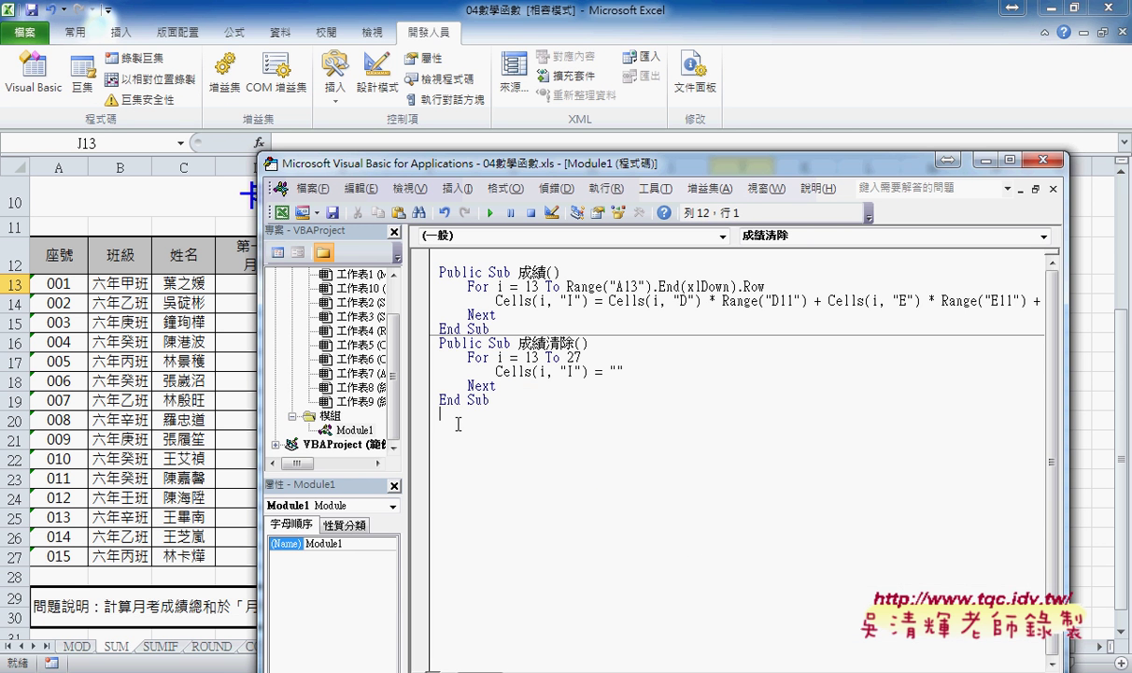
{"action": "type", "text": "Public Function 月考函數(月考1, 月考2, 月考3)     月考函數 = 月考1 * 0.3 + 月考2 * 0.3 + 月考3 * 0.4 End Function"}
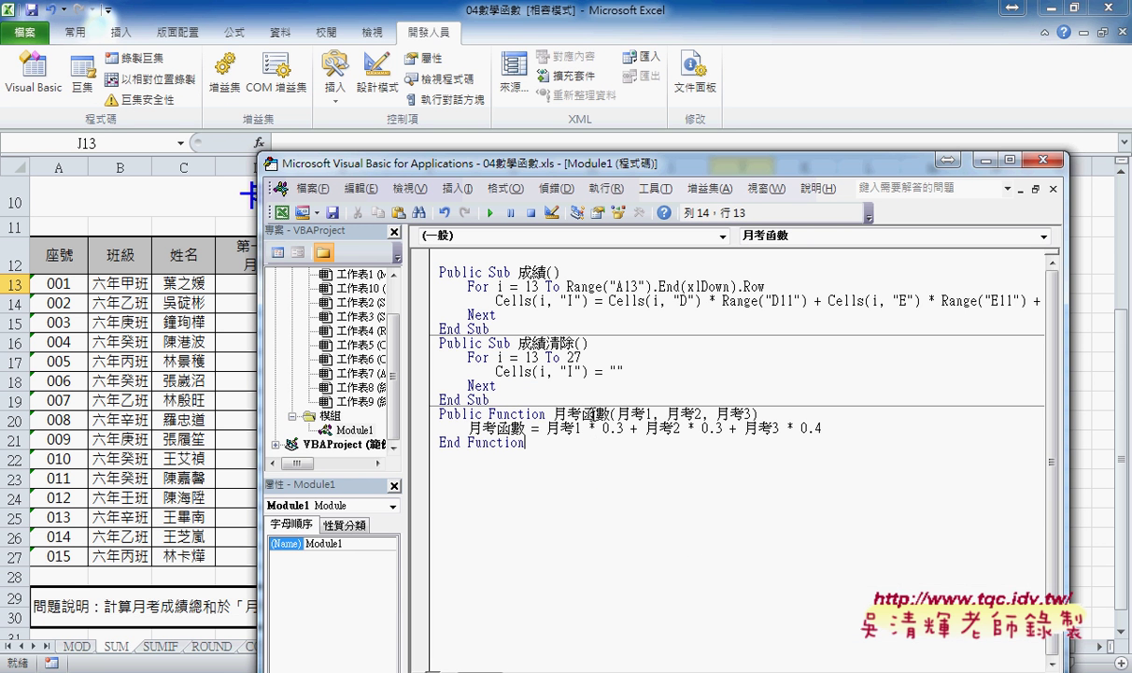
{"action": "left_click", "coordinate": [458, 188]}
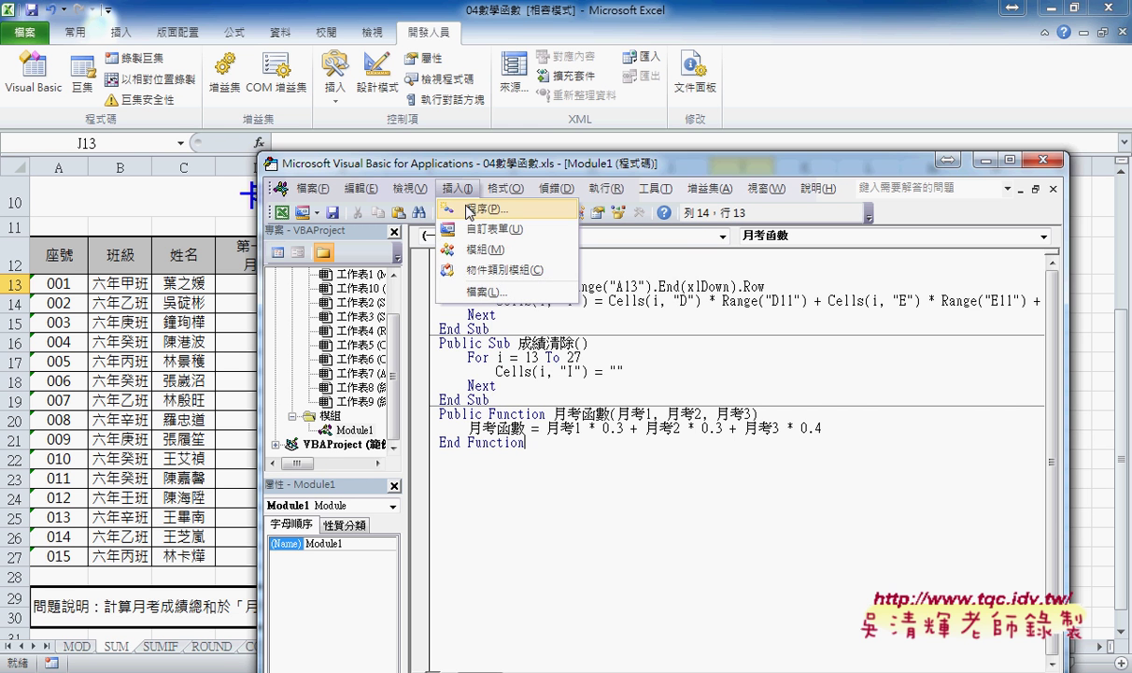
{"action": "left_click", "coordinate": [478, 209]}
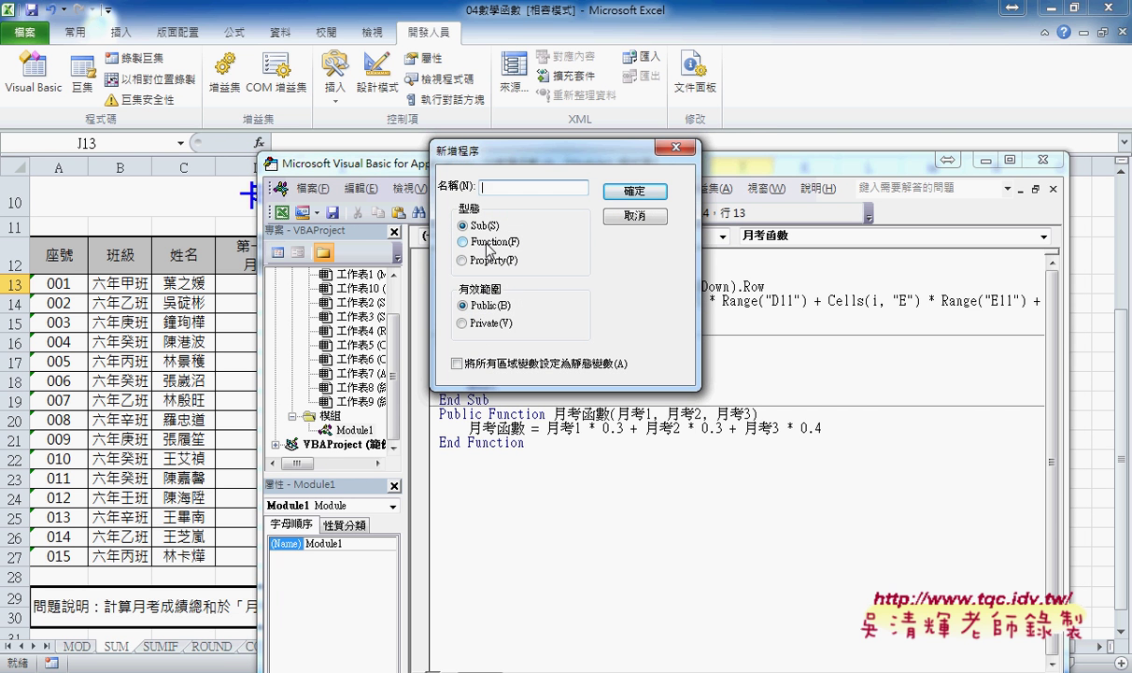
{"action": "left_click", "coordinate": [654, 217]}
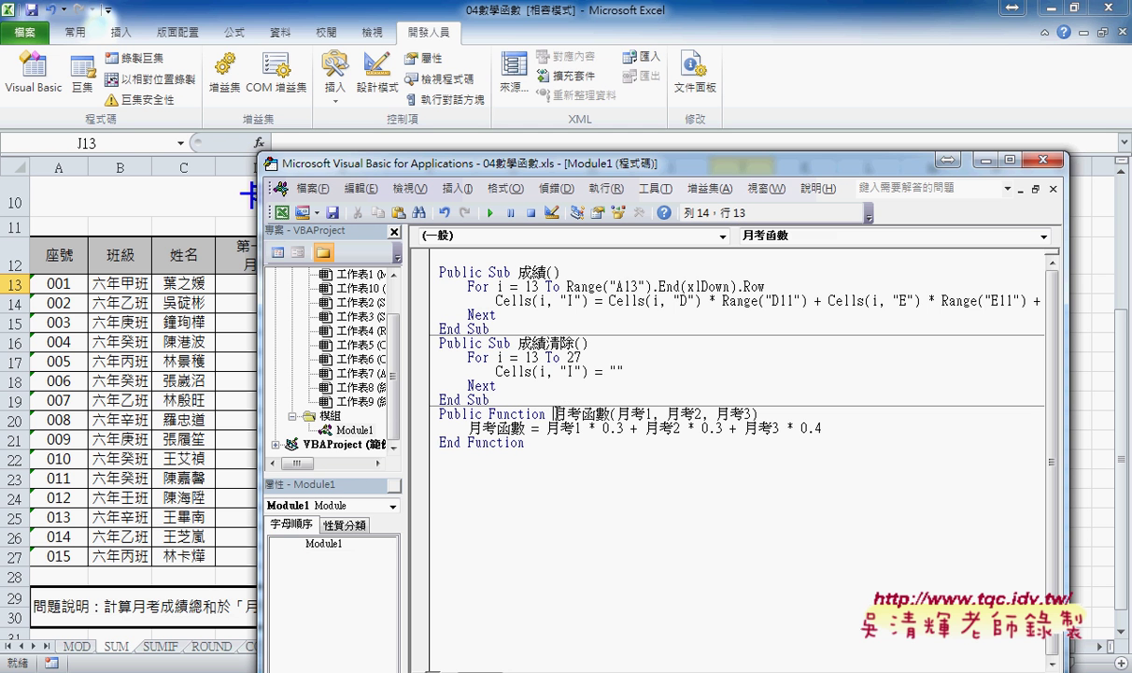
- Highlight the function name, parameters 月考1–3 and return value, then select J13 on the sheet
{"action": "left_click_drag", "start_coordinate": [556, 412], "coordinate": [652, 412]}
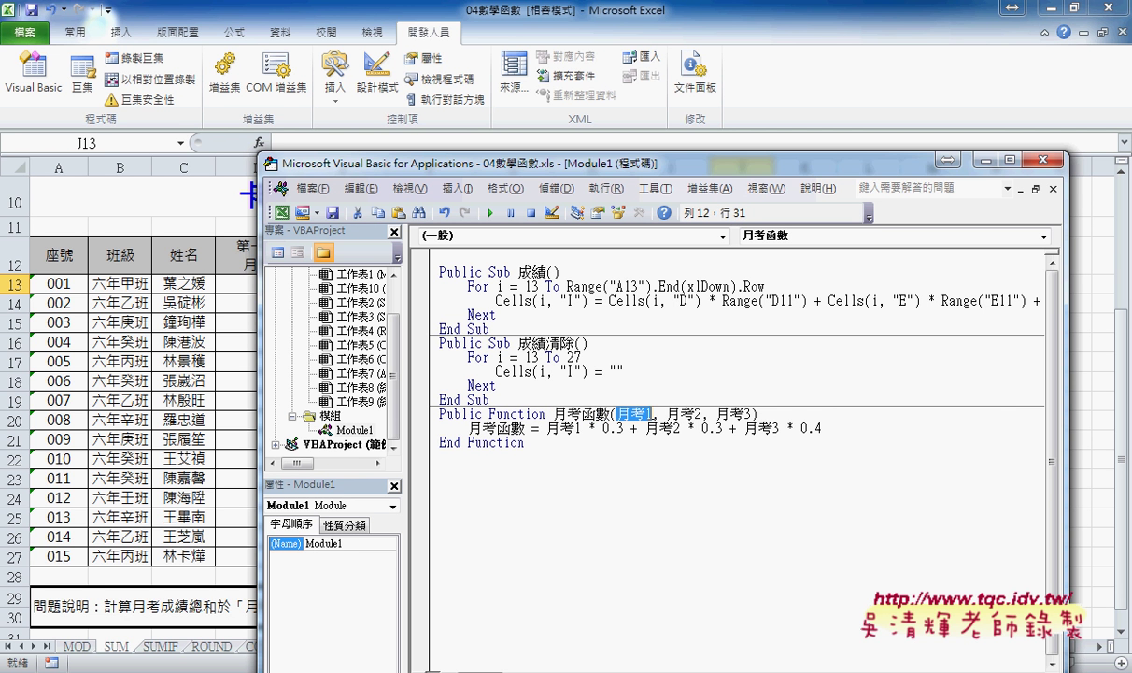
{"action": "left_click", "coordinate": [744, 414]}
{"action": "left_click_drag", "start_coordinate": [752, 414], "coordinate": [617, 414]}
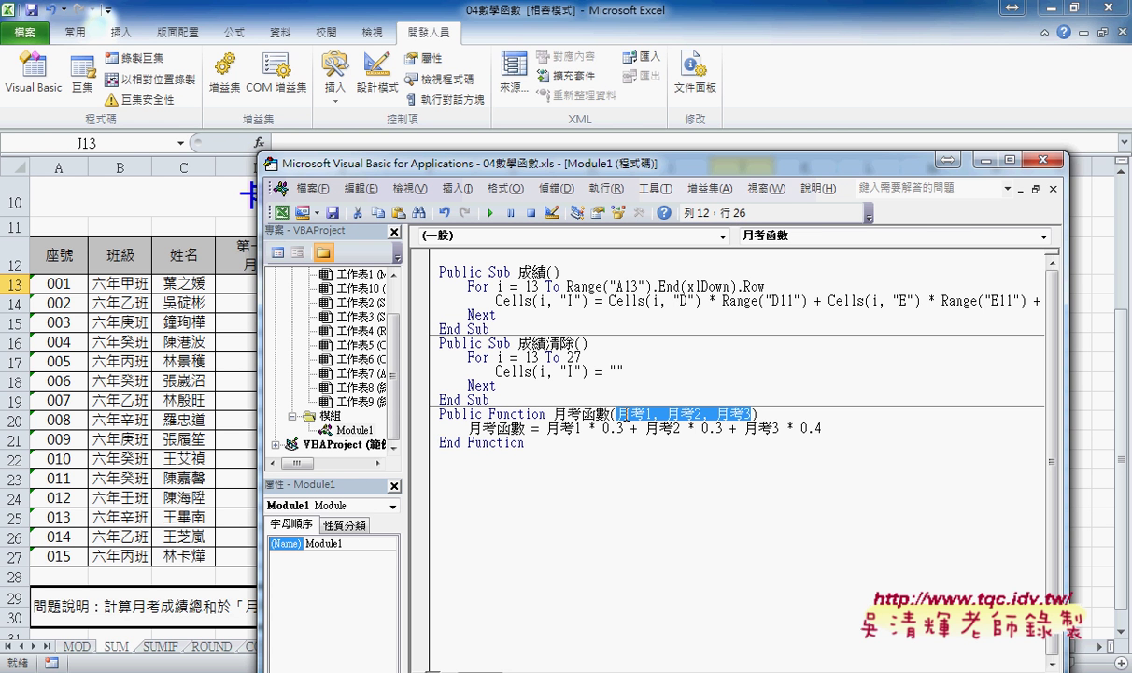
{"action": "left_click_drag", "start_coordinate": [525, 428], "coordinate": [469, 428]}
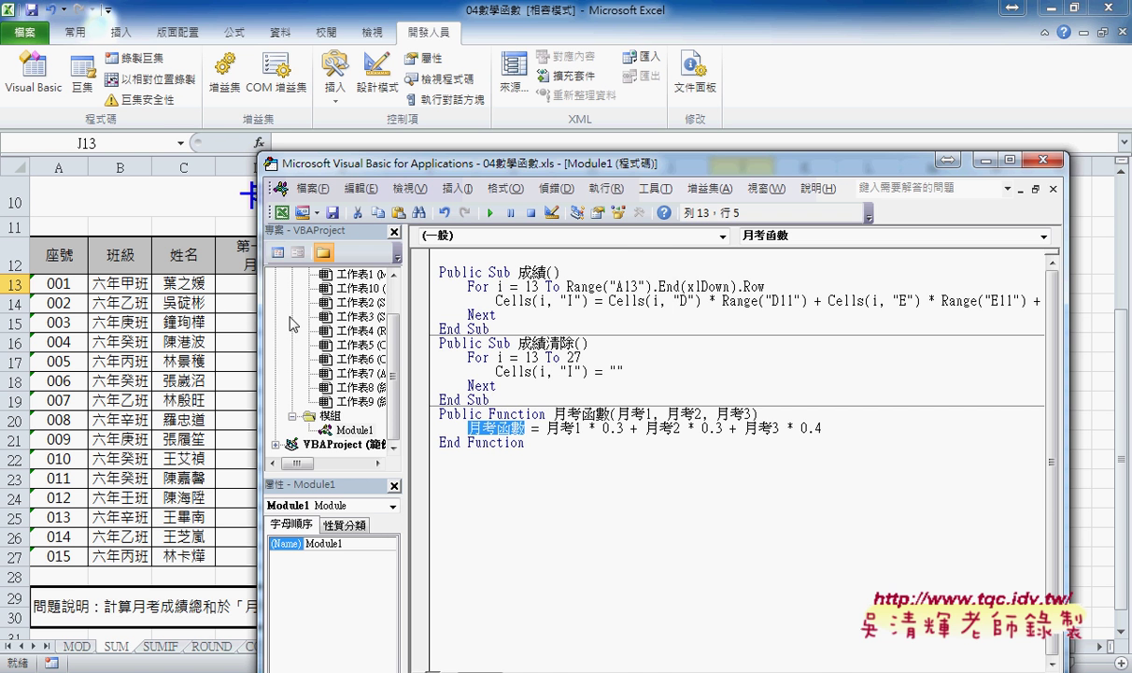
{"action": "left_click", "coordinate": [238, 283]}
{"action": "left_click", "coordinate": [762, 289]}
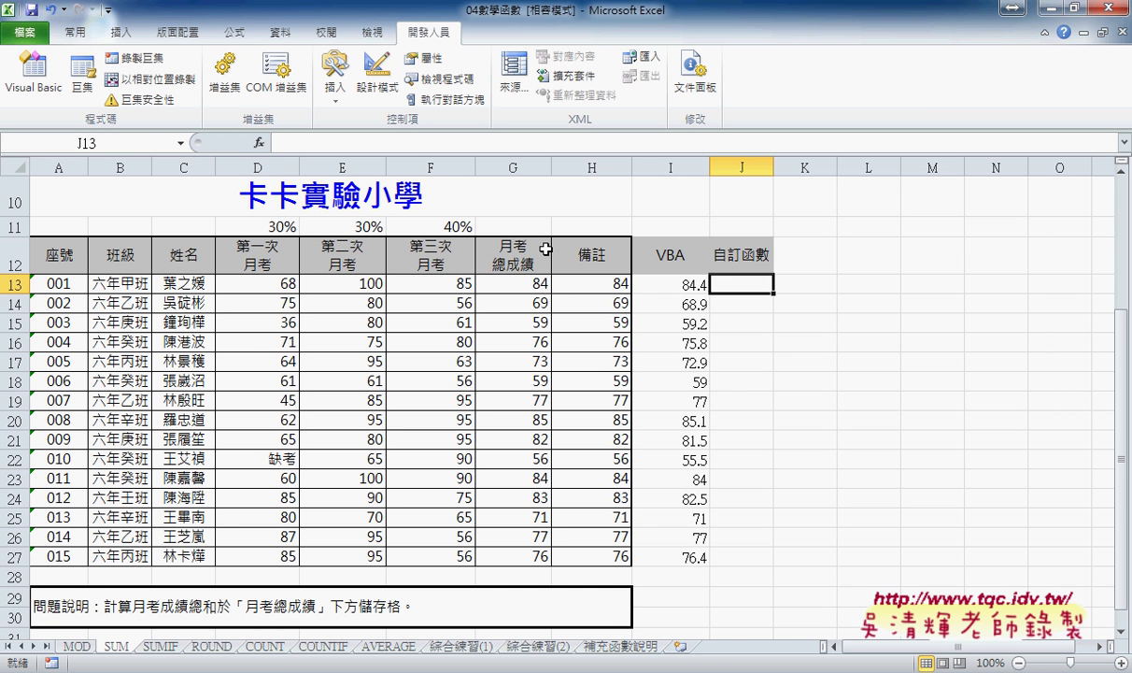
- Insert 月考函數 into J13 from the 使用者定義 function category
{"action": "left_click", "coordinate": [259, 143]}
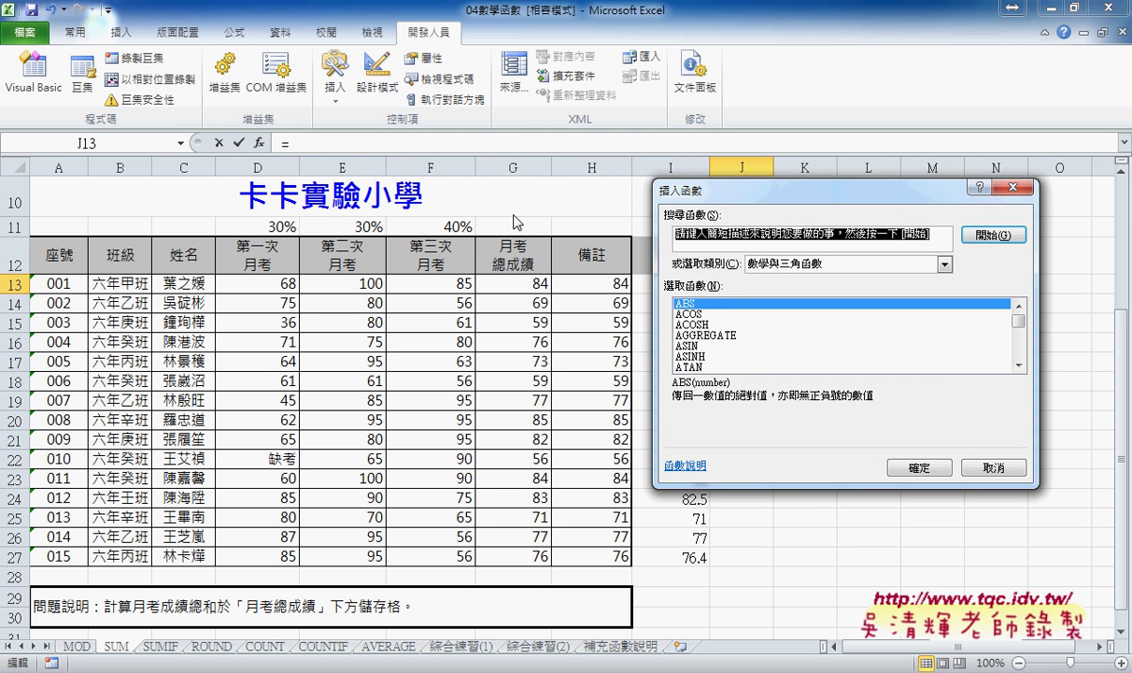
{"action": "left_click", "coordinate": [828, 264]}
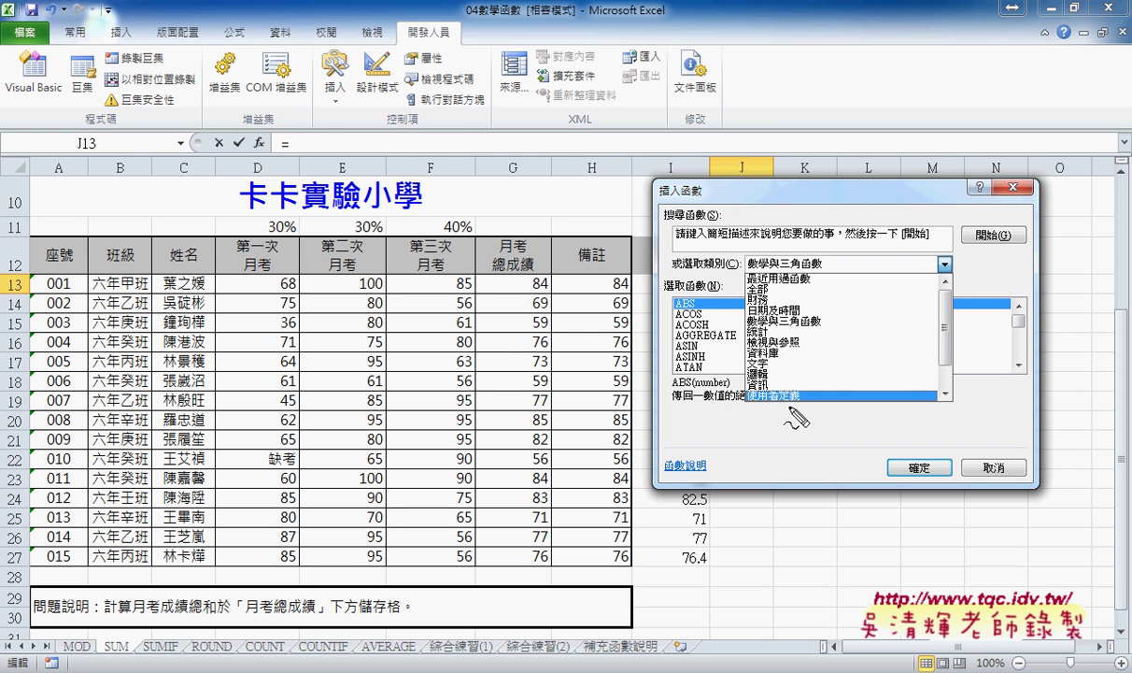
{"action": "left_click_drag", "start_coordinate": [769, 405], "coordinate": [798, 411]}
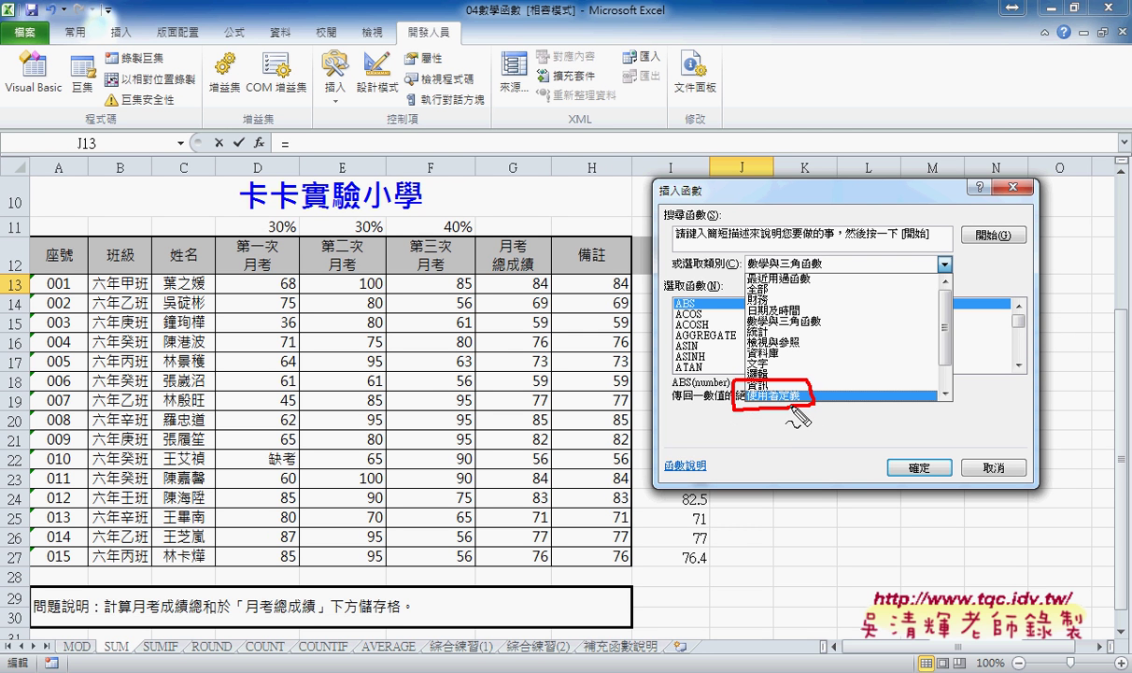
{"action": "key", "text": "Escape"}
{"action": "left_click", "coordinate": [822, 262]}
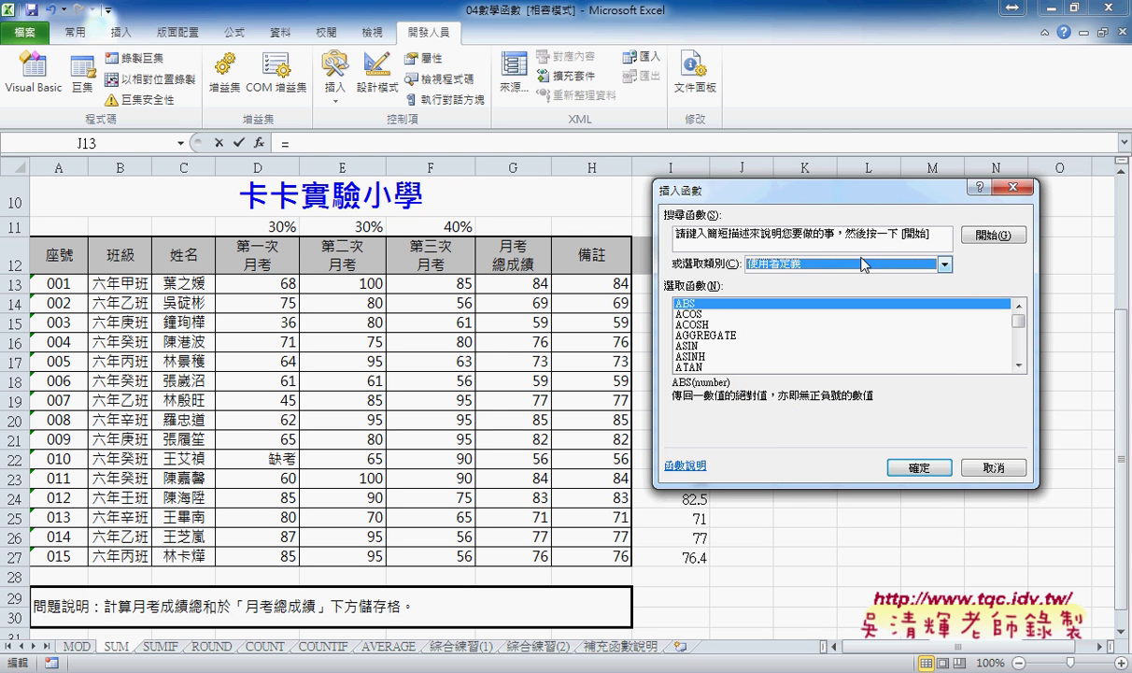
{"action": "left_click", "coordinate": [814, 396]}
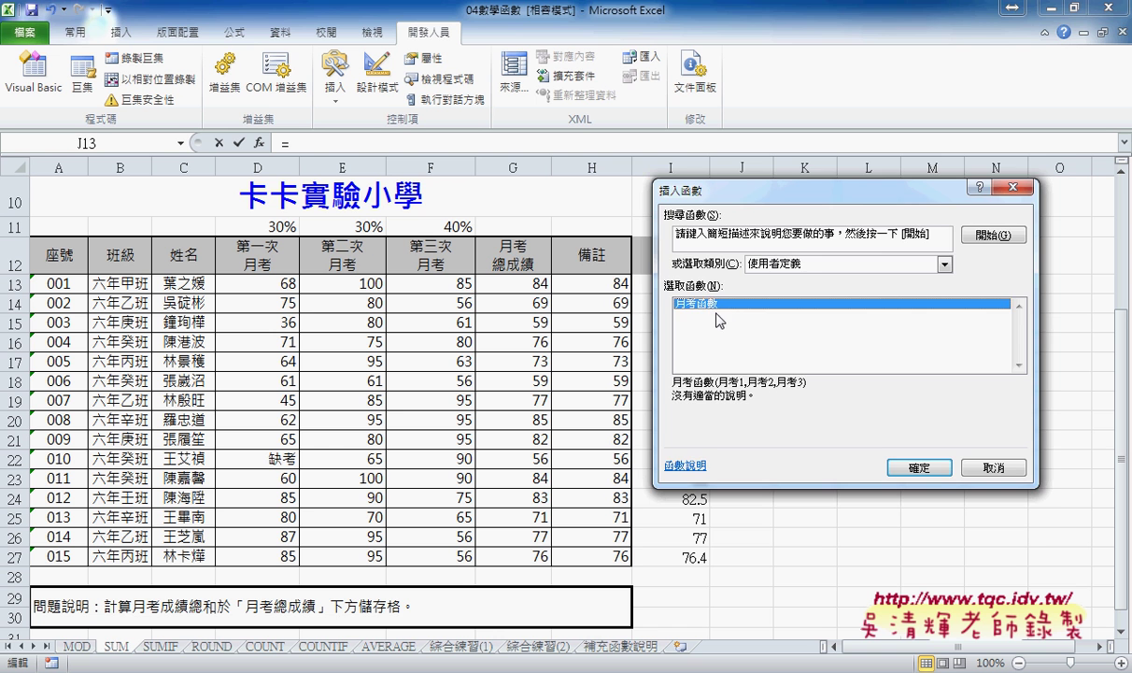
{"action": "left_click", "coordinate": [923, 465]}
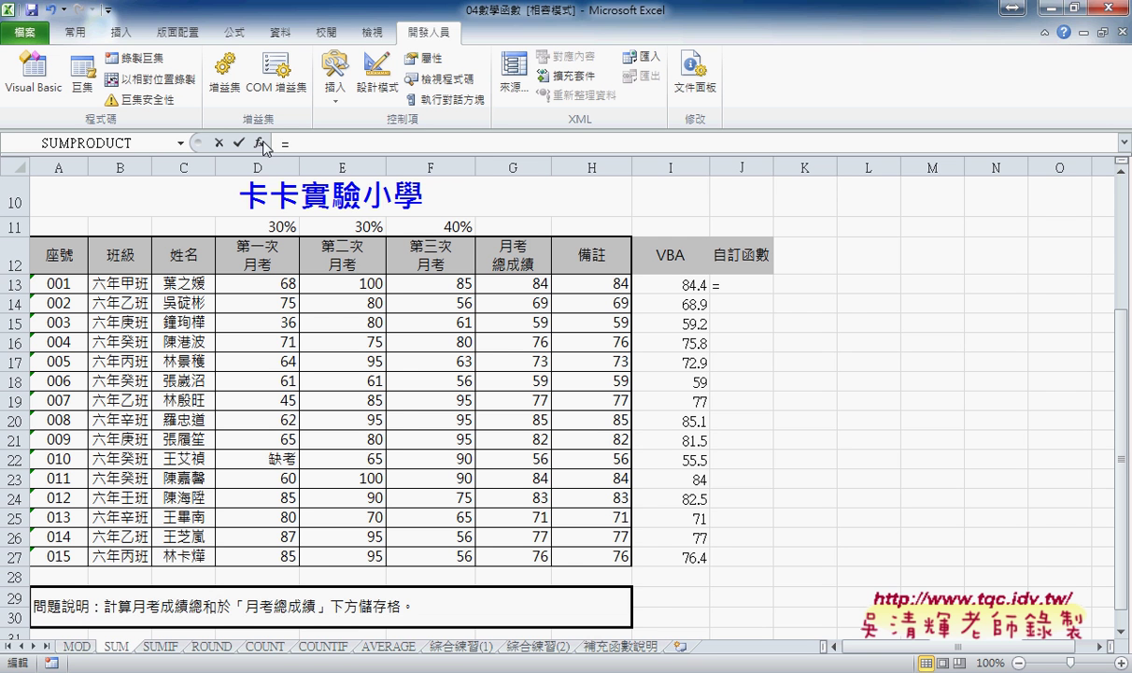
- Set the 月考函數 arguments to D13, E13 and F13 so J13 shows 84.4
{"action": "mouse_move", "coordinate": [351, 672]}
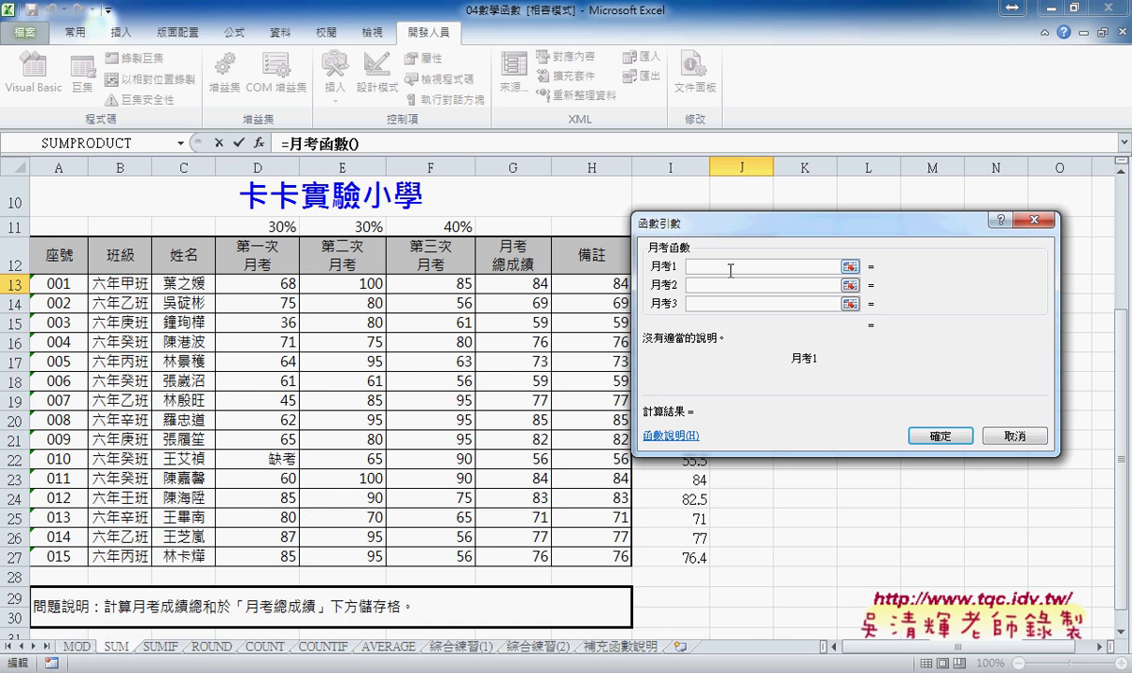
{"action": "left_click_drag", "start_coordinate": [710, 226], "coordinate": [785, 121]}
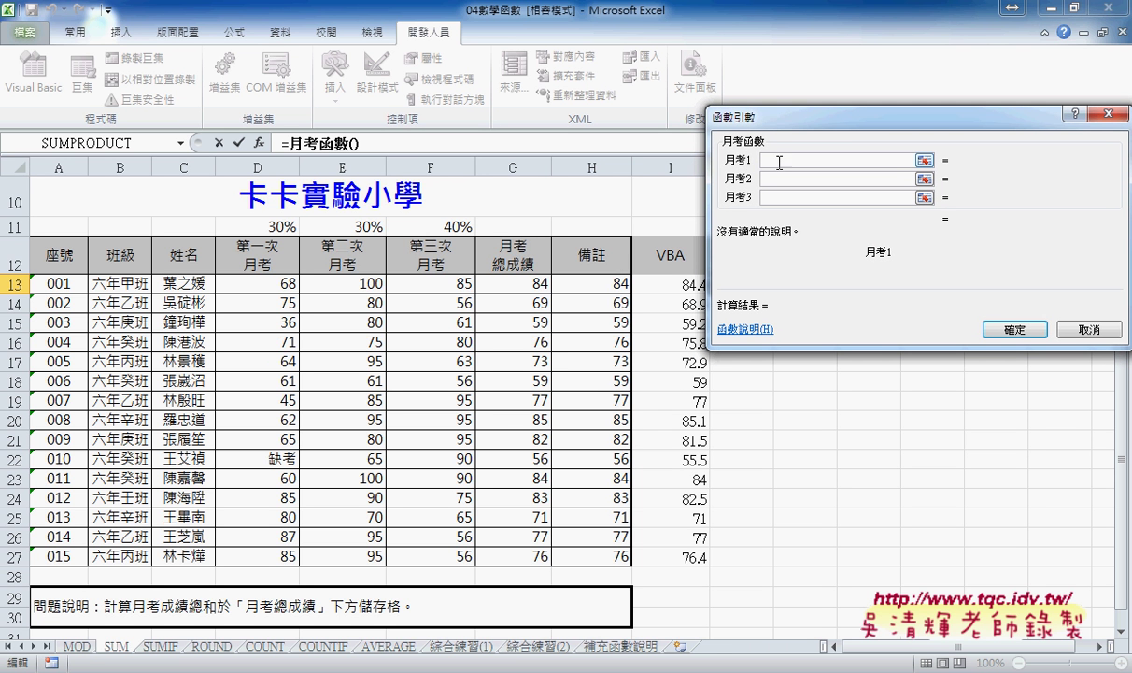
{"action": "left_click", "coordinate": [260, 282]}
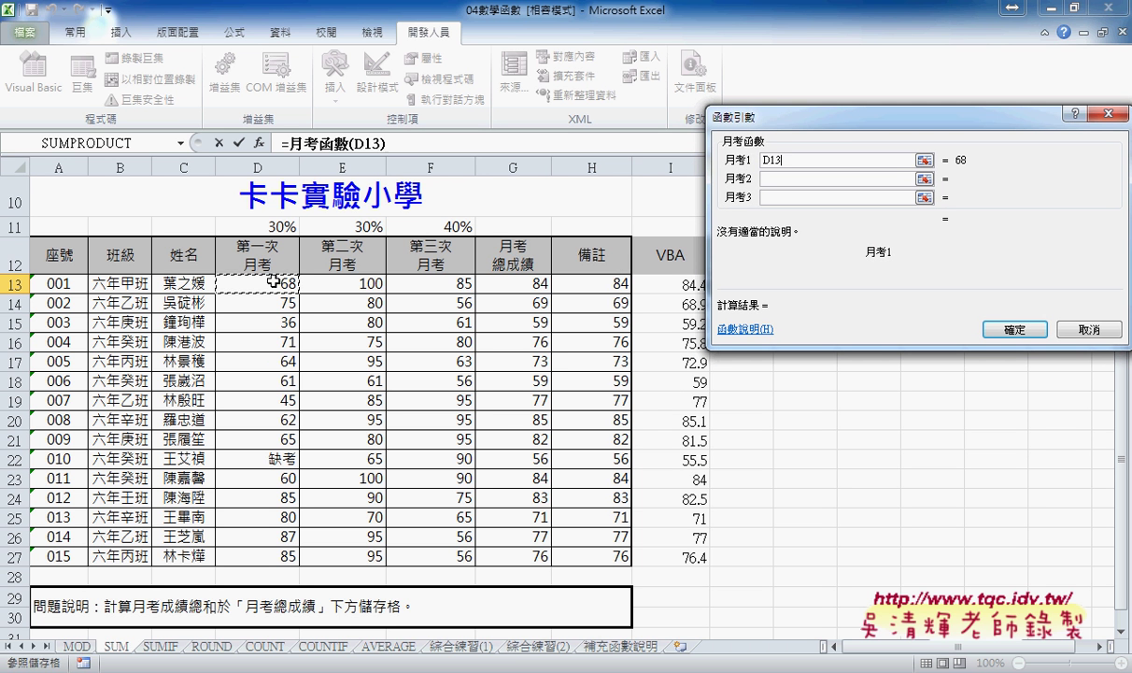
{"action": "left_click", "coordinate": [728, 178]}
{"action": "left_click", "coordinate": [333, 272]}
{"action": "key", "text": "Tab"}
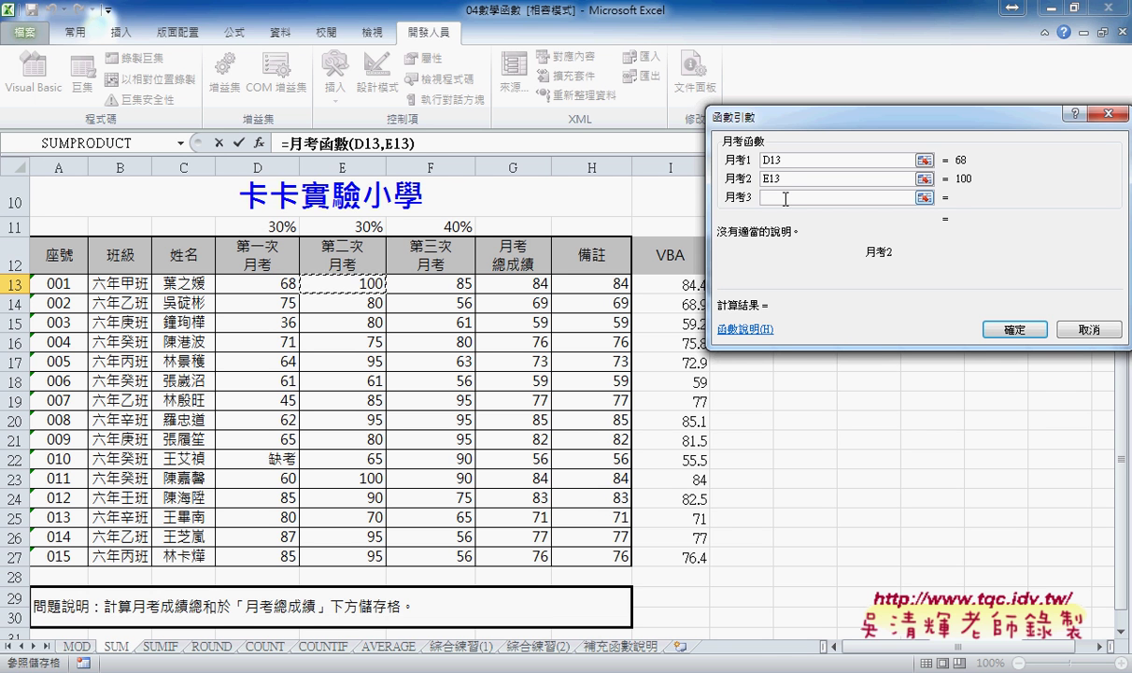
{"action": "left_click", "coordinate": [430, 278]}
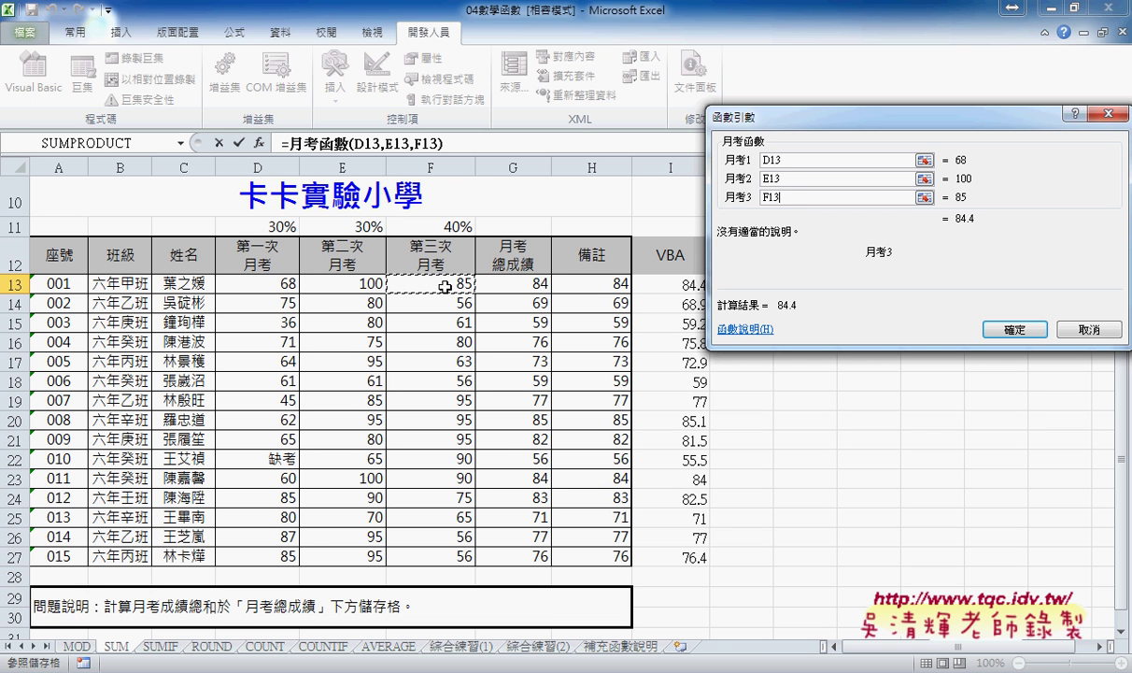
{"action": "left_click", "coordinate": [1010, 329]}
- Fill the J13 formula down to J27 and go back to the code document
{"action": "left_click_drag", "start_coordinate": [774, 293], "coordinate": [779, 558]}
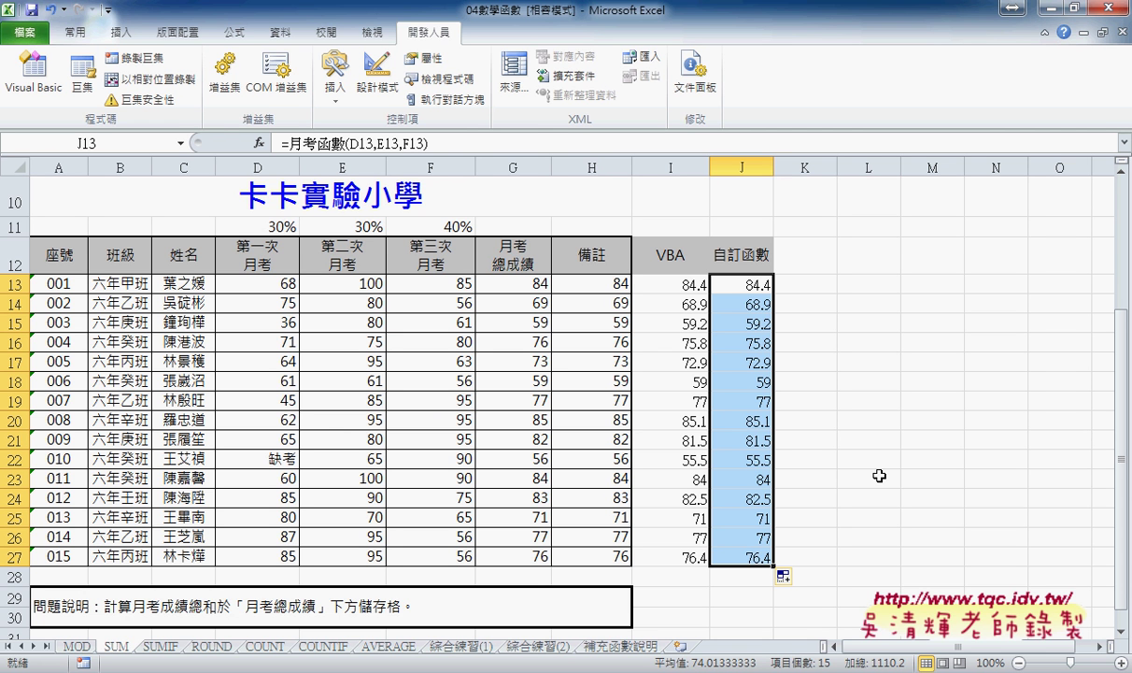
{"action": "key", "text": "alt+Tab"}
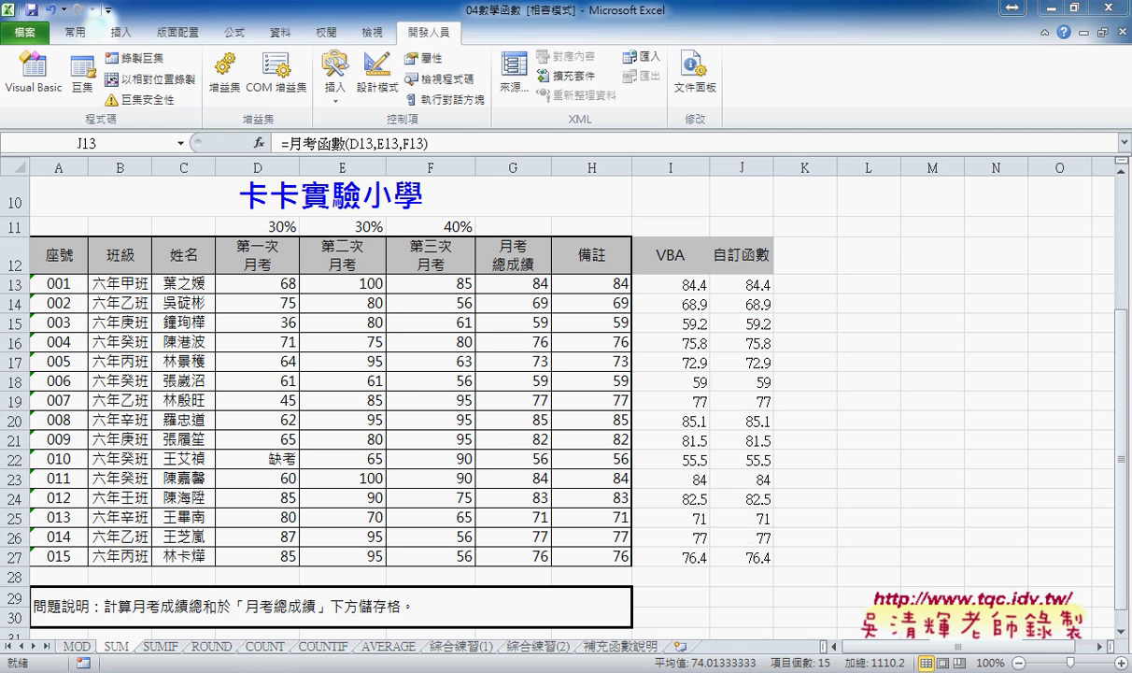
{"action": "scroll", "coordinate": [374, 318], "scroll_direction": "up", "scroll_amount": 1}
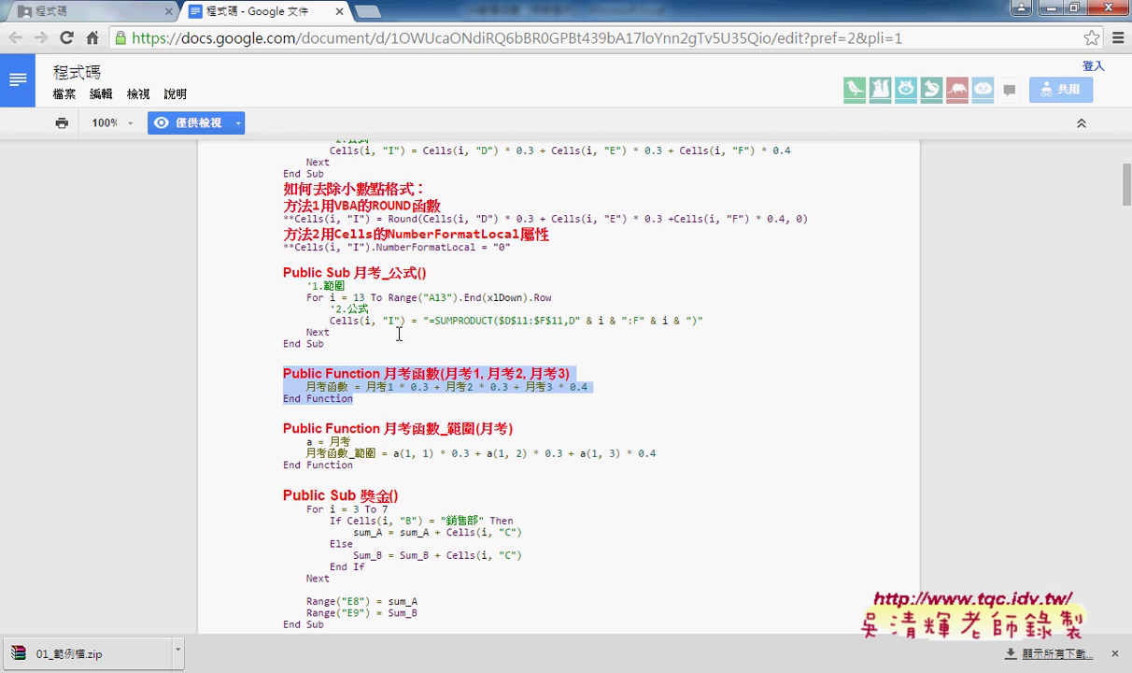